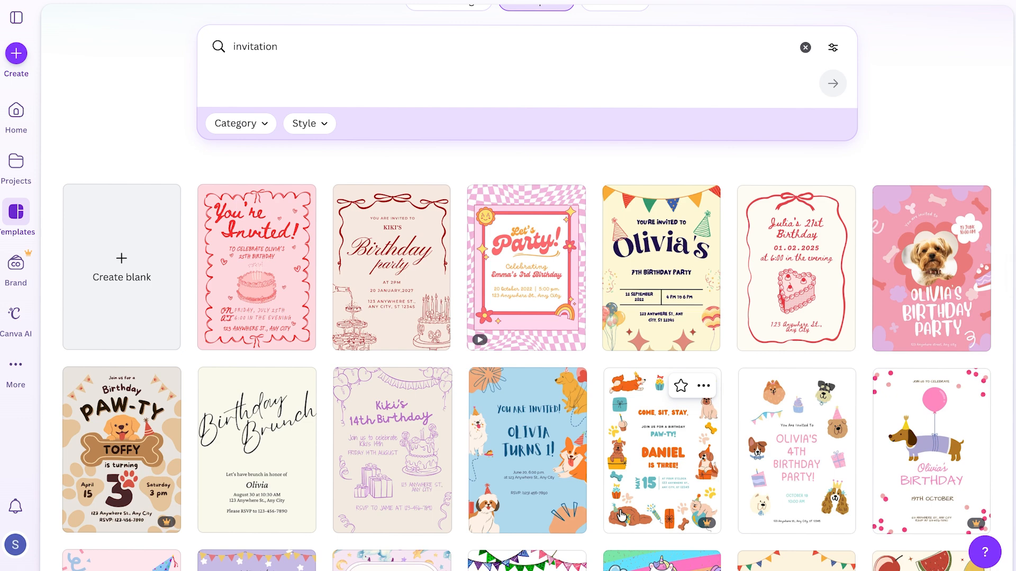
Browse the invitation templates for a birthday design to use
{"action": "scroll", "coordinate": [622, 515], "scroll_direction": "down", "scroll_amount": 3}
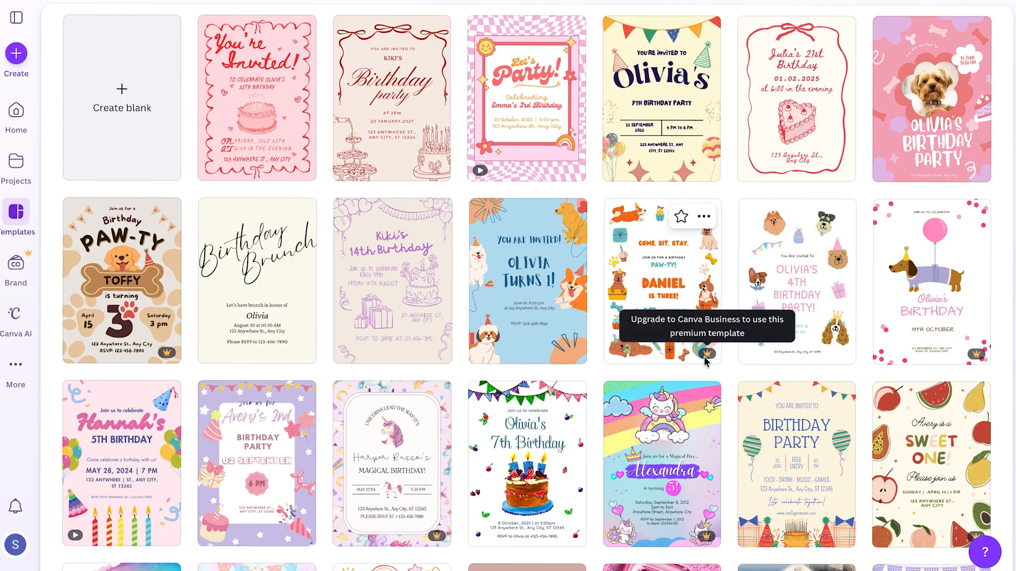
{"action": "scroll", "coordinate": [754, 449], "scroll_direction": "down", "scroll_amount": 2}
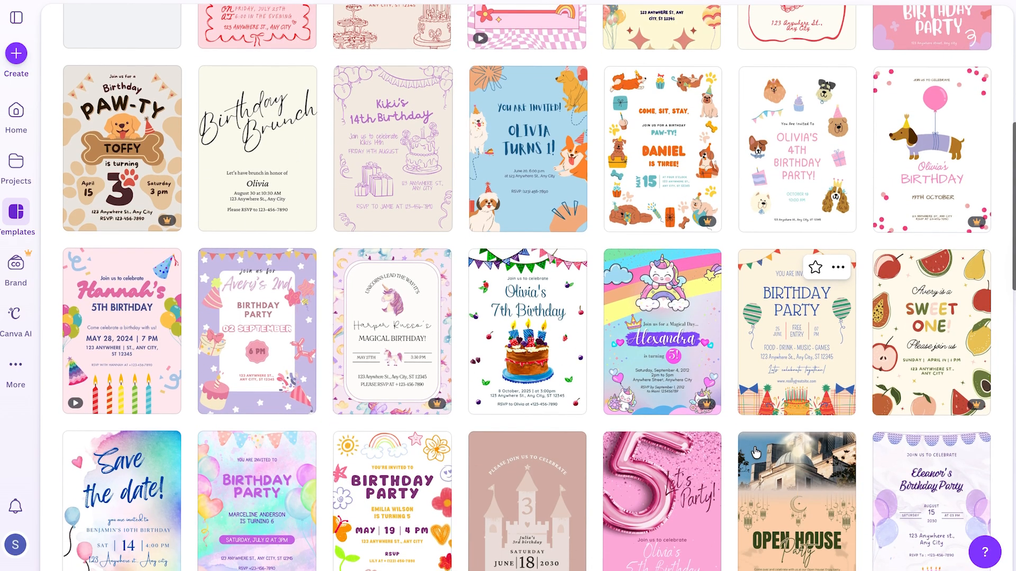
{"action": "scroll", "coordinate": [755, 453], "scroll_direction": "up", "scroll_amount": 1}
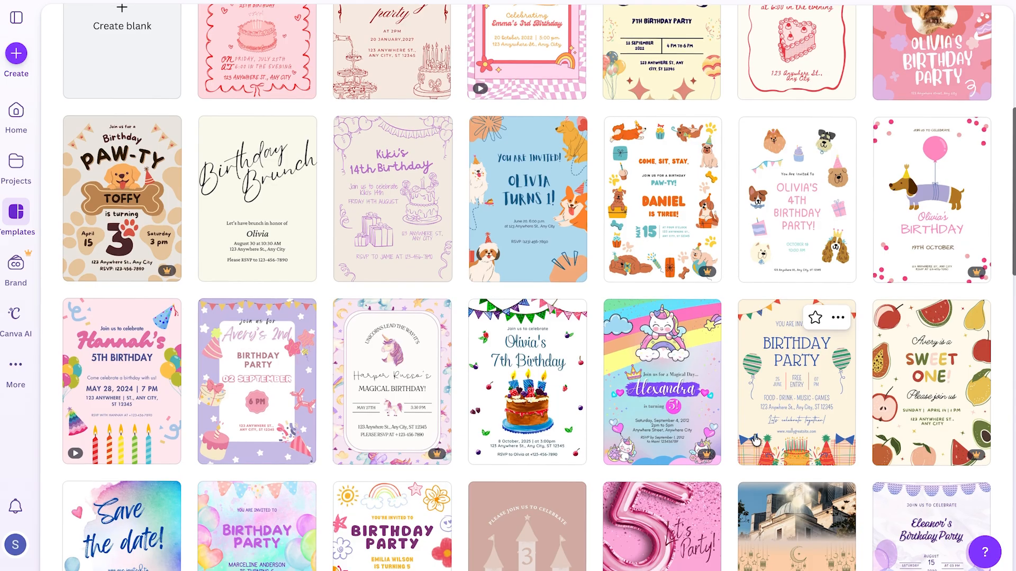
{"action": "scroll", "coordinate": [756, 441], "scroll_direction": "down", "scroll_amount": 5}
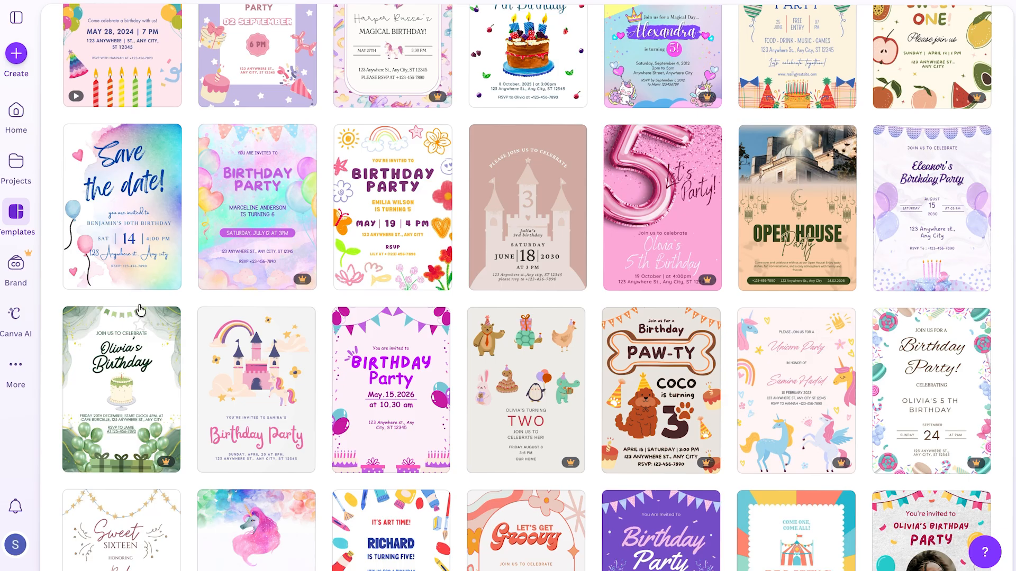
{"action": "scroll", "coordinate": [536, 237], "scroll_direction": "up", "scroll_amount": 3}
{"action": "scroll", "coordinate": [536, 238], "scroll_direction": "up", "scroll_amount": 2}
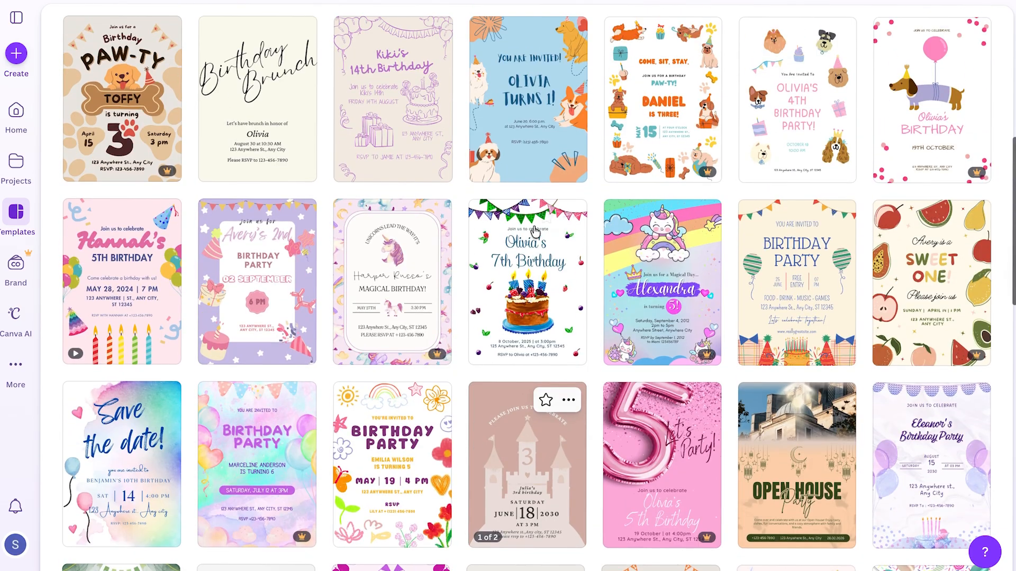
Examine the paper, finish, corner and quantity options of the Colorful Cute Illustrative Pet Birthday Party Invitation template
{"action": "left_click", "coordinate": [807, 116]}
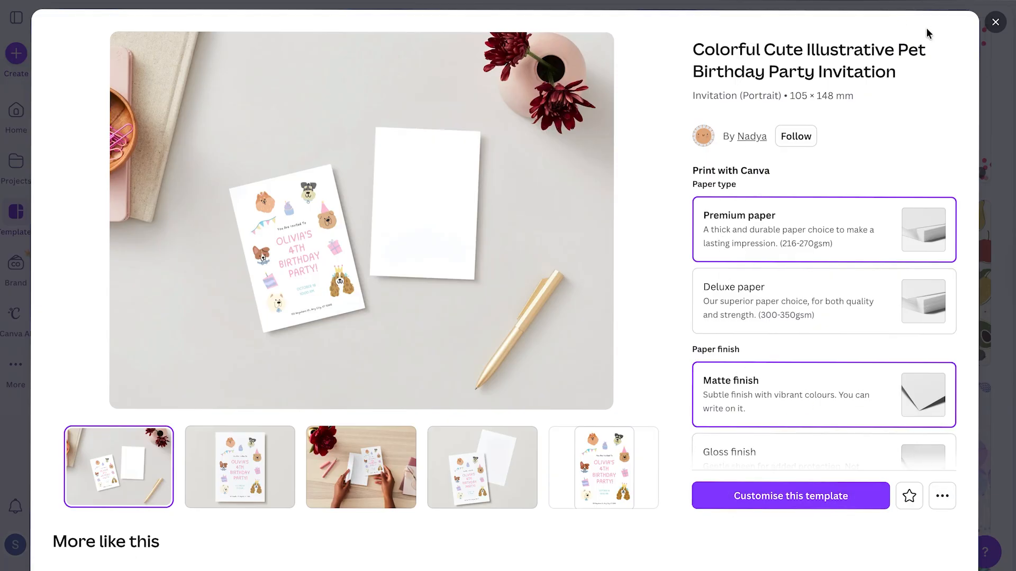
{"action": "scroll", "coordinate": [717, 268], "scroll_direction": "down", "scroll_amount": 7}
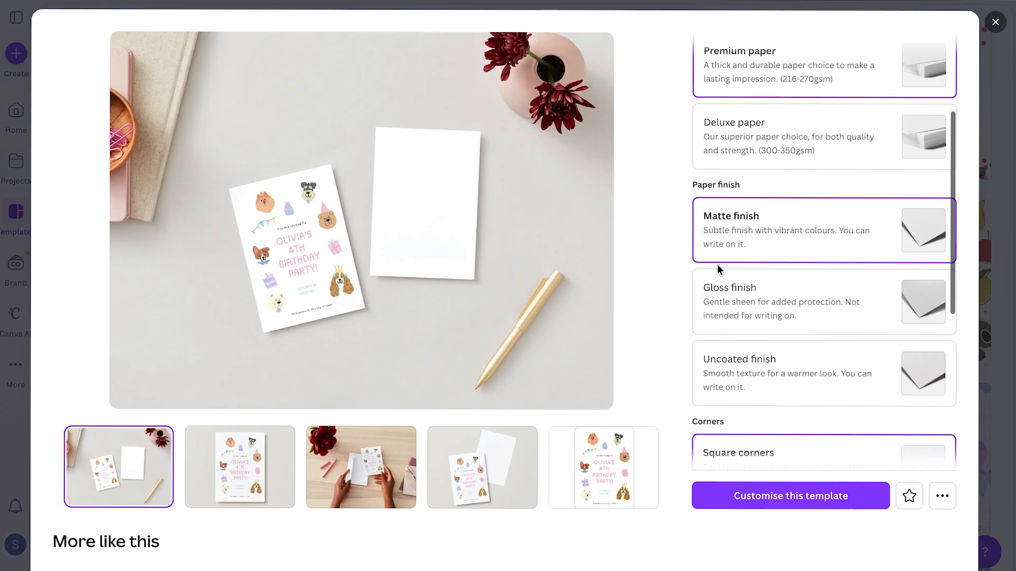
{"action": "scroll", "coordinate": [718, 269], "scroll_direction": "down", "scroll_amount": 2}
{"action": "scroll", "coordinate": [718, 269], "scroll_direction": "up", "scroll_amount": 2}
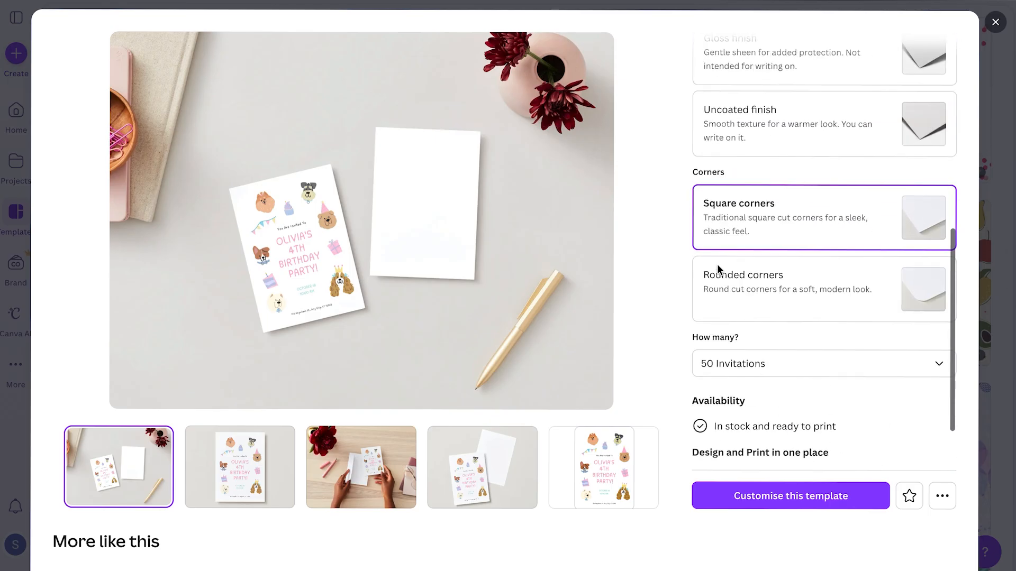
{"action": "scroll", "coordinate": [717, 269], "scroll_direction": "down", "scroll_amount": 2}
{"action": "scroll", "coordinate": [718, 270], "scroll_direction": "up", "scroll_amount": 9}
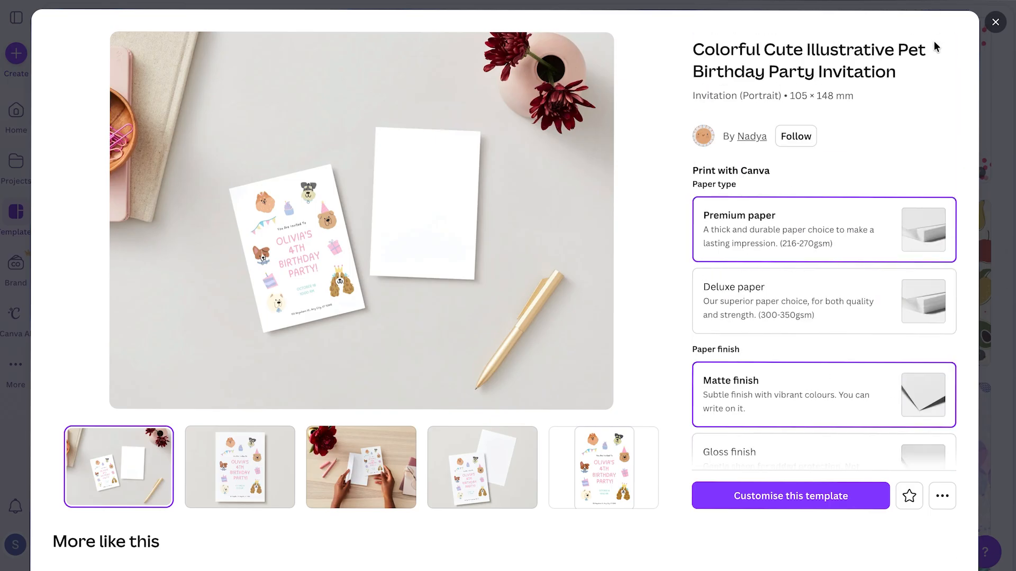
{"action": "left_click", "coordinate": [994, 23]}
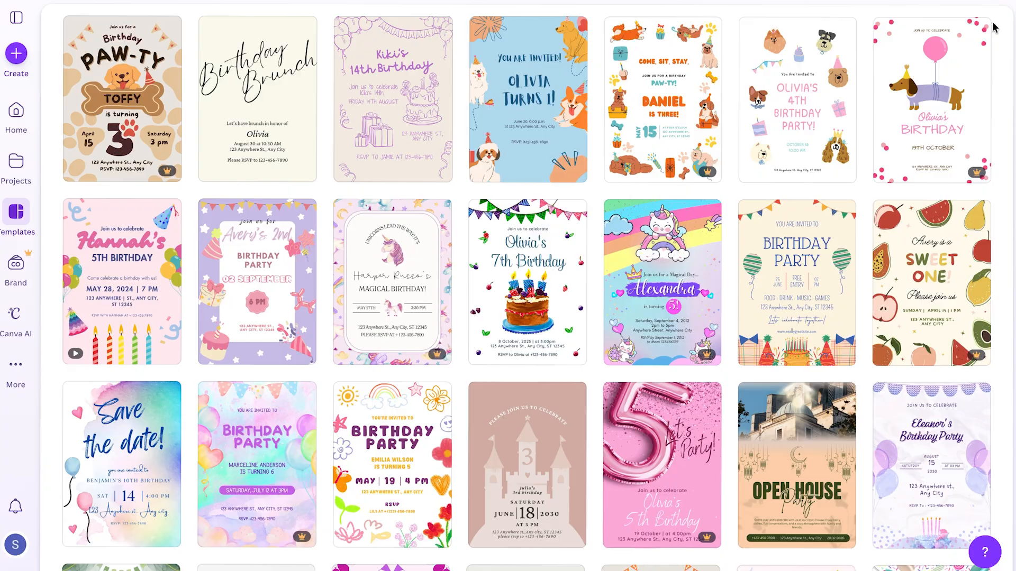
Open the Colorful Cute Illustrative Pet Birthday Party Invitation template for customising and dismiss the print options
{"action": "scroll", "coordinate": [598, 211], "scroll_direction": "up", "scroll_amount": 1}
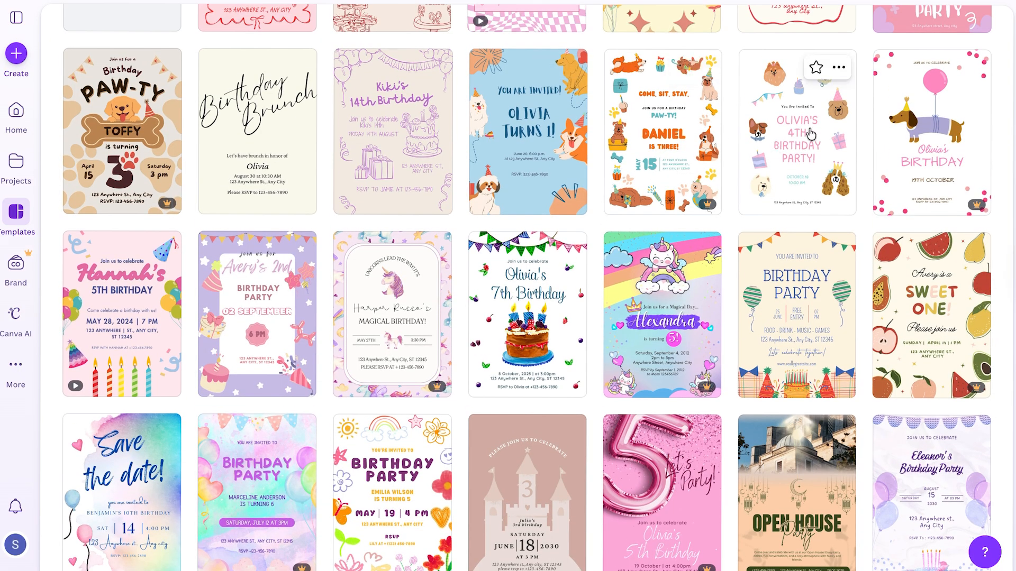
{"action": "left_click", "coordinate": [802, 133]}
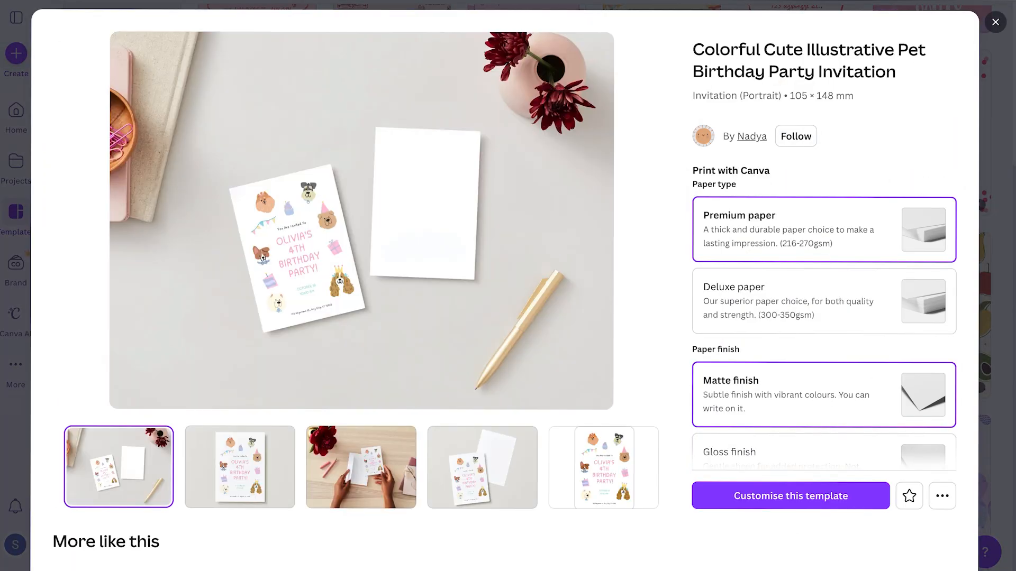
{"action": "left_click", "coordinate": [735, 502]}
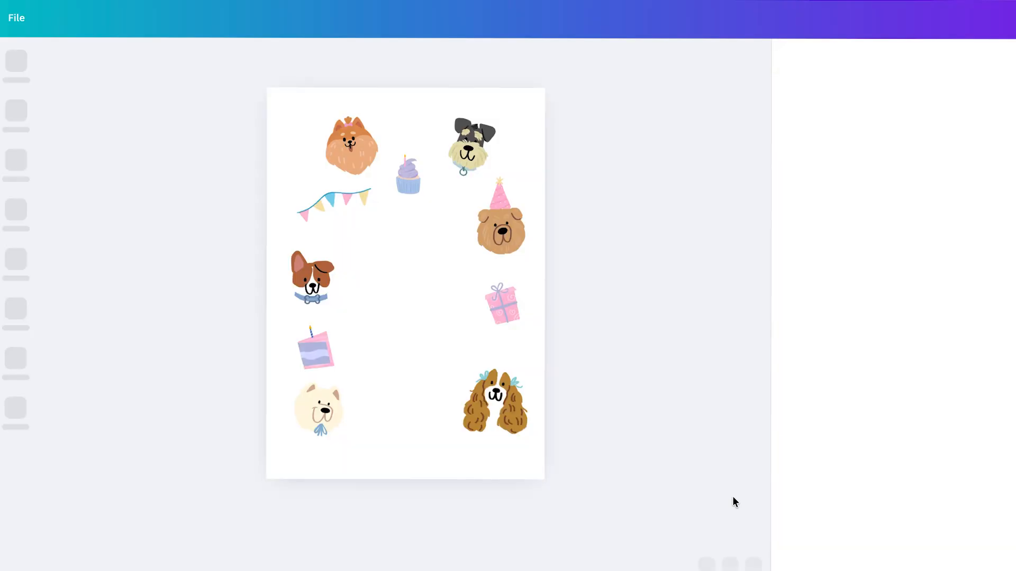
{"action": "left_click", "coordinate": [1003, 54]}
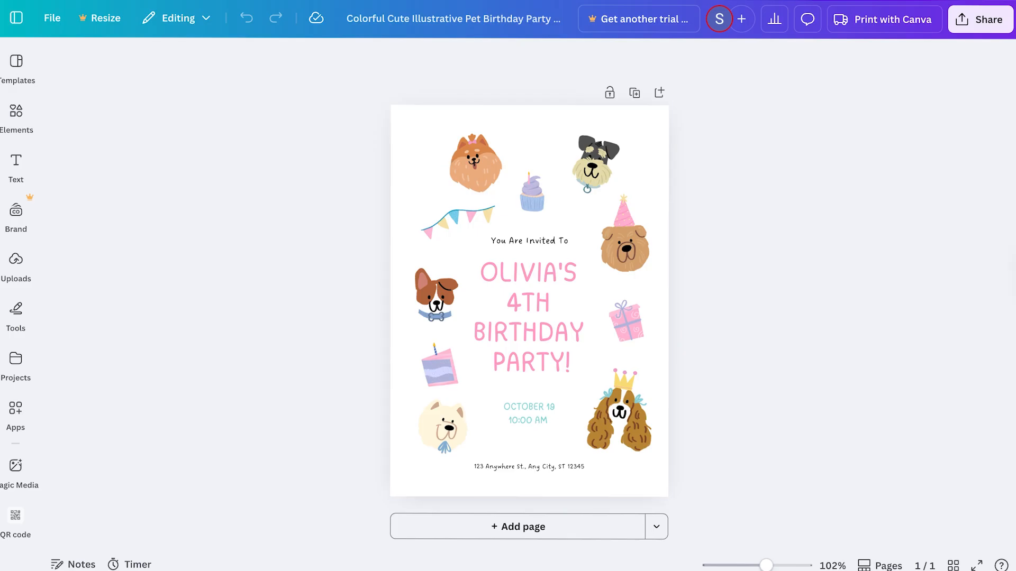
Upload all eight mushroom, fairy house and flower fairy PNG files from the Flower Fairy Elements folder
{"action": "left_click", "coordinate": [15, 262]}
{"action": "left_click", "coordinate": [121, 106]}
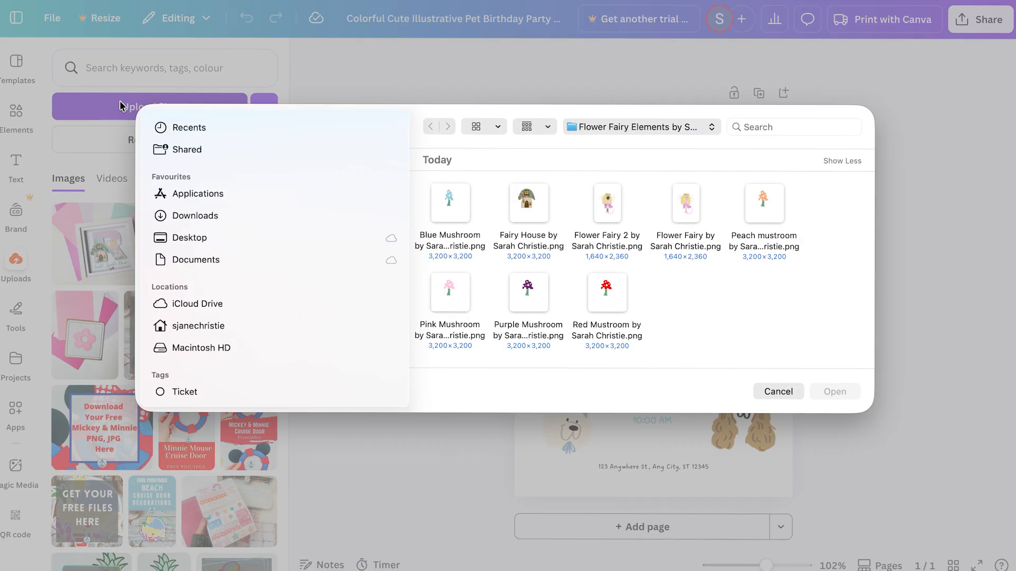
{"action": "left_click_drag", "start_coordinate": [422, 176], "coordinate": [802, 314]}
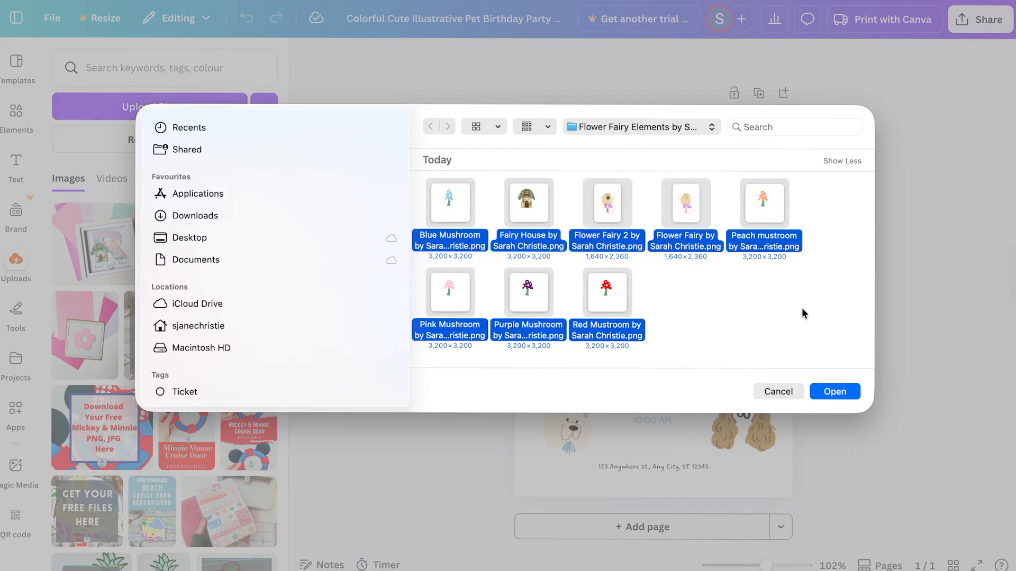
{"action": "left_click", "coordinate": [834, 395]}
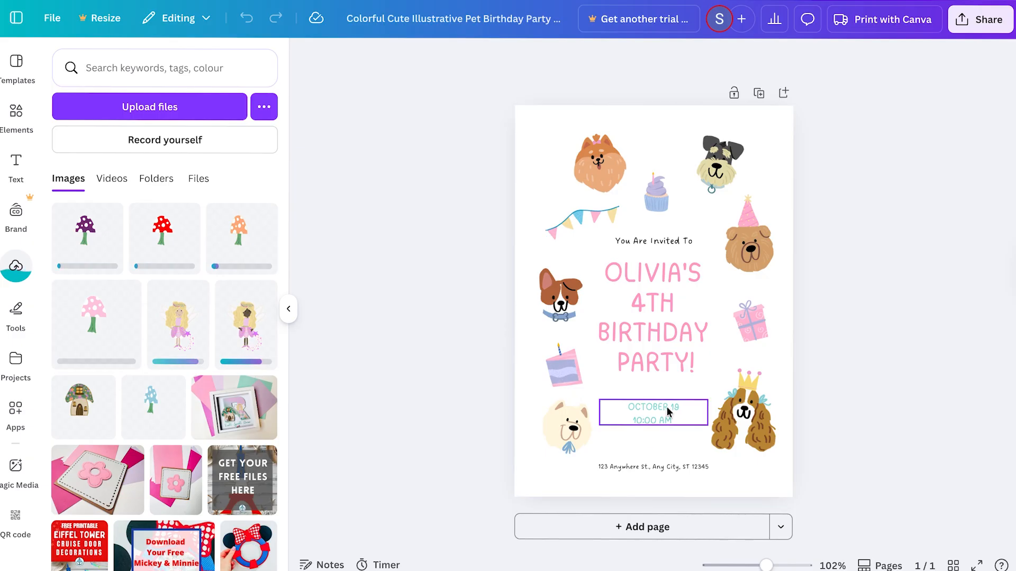
{"action": "left_click", "coordinate": [638, 467]}
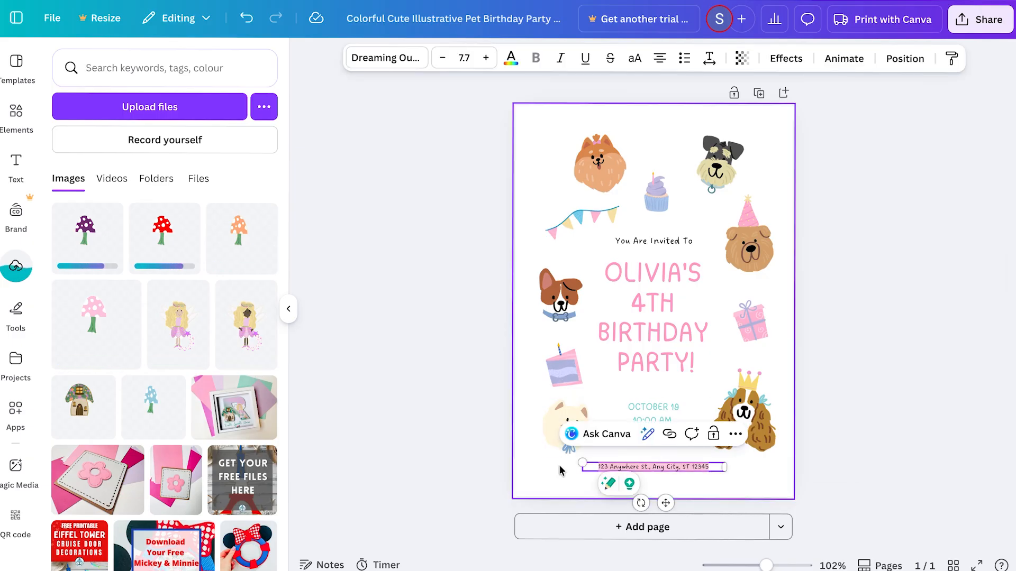
{"action": "left_click", "coordinate": [361, 337]}
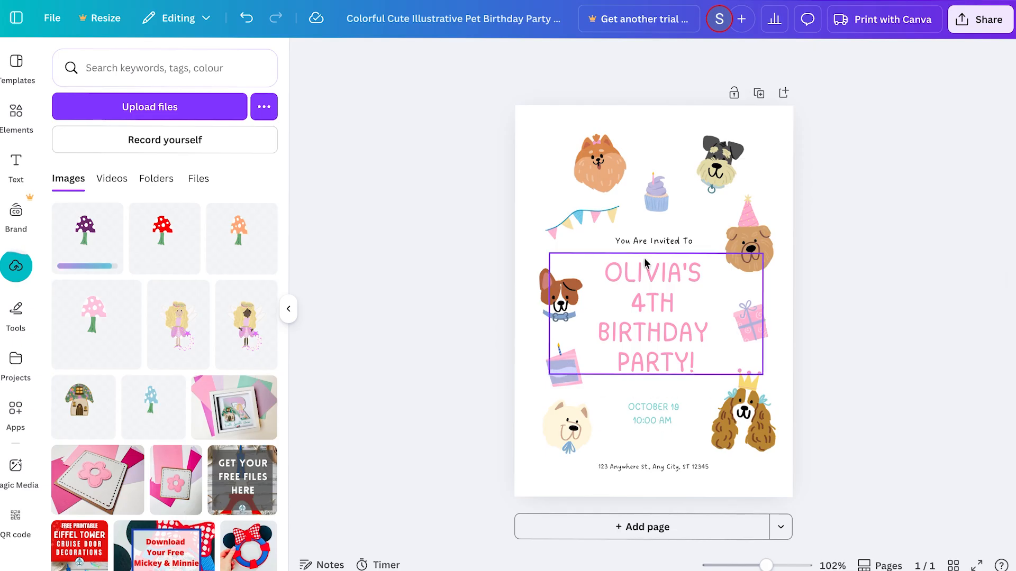
{"action": "left_click", "coordinate": [650, 308]}
{"action": "left_click", "coordinate": [364, 281]}
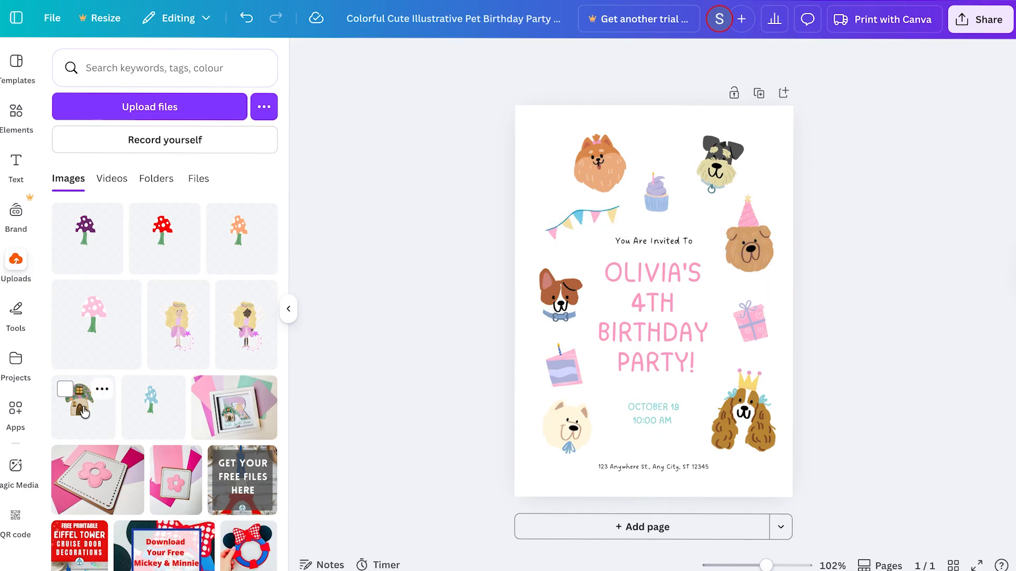
Replace the brown spaniel in the invitation's lower-right corner with the uploaded fairy house and enlarge the house
{"action": "mouse_move", "coordinate": [84, 411]}
{"action": "left_mouse_down"}
{"action": "mouse_move", "coordinate": [385, 425]}
{"action": "mouse_move", "coordinate": [133, 397]}
{"action": "mouse_move", "coordinate": [102, 411]}
{"action": "left_mouse_up"}
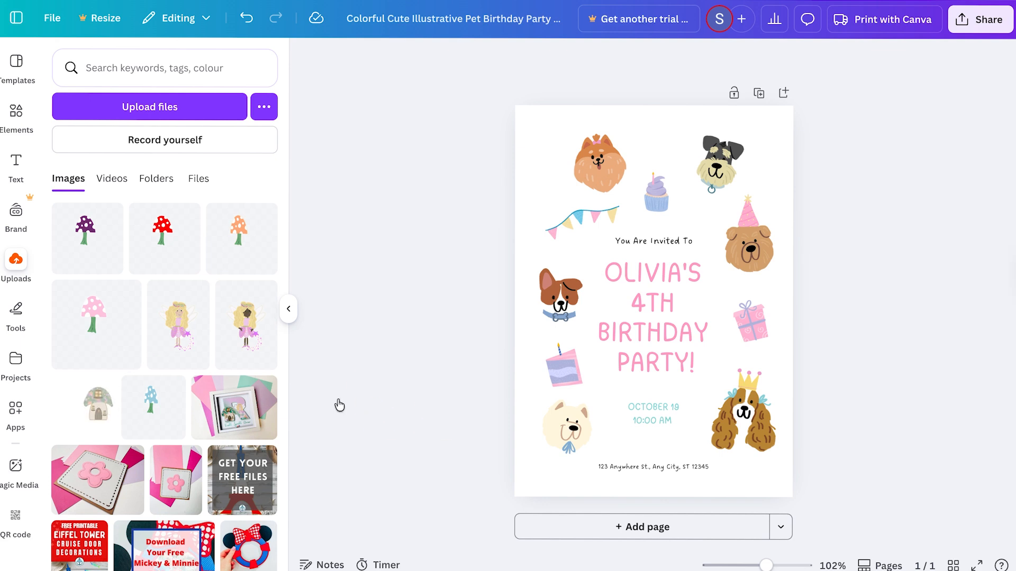
{"action": "left_click", "coordinate": [767, 413]}
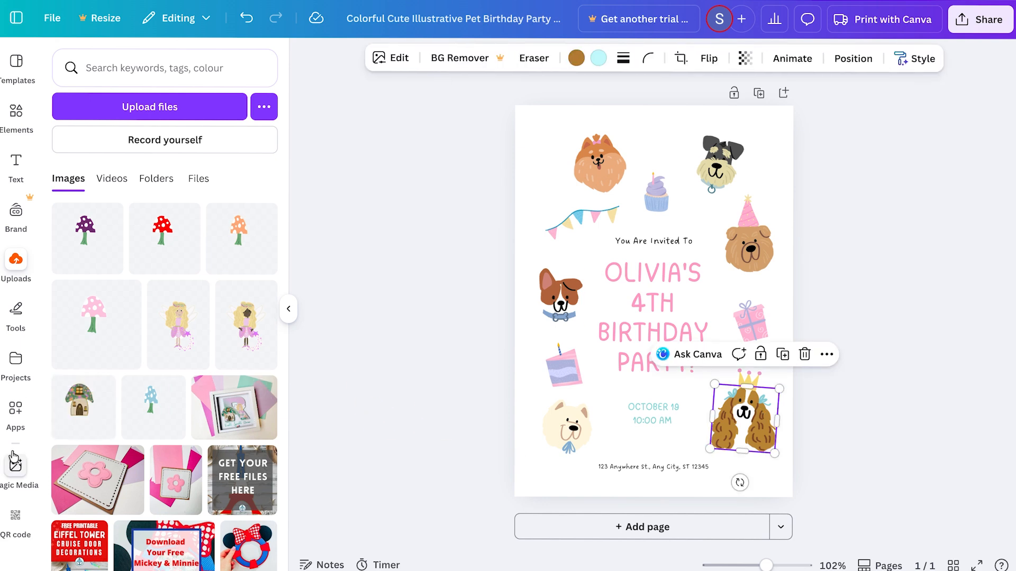
{"action": "left_click_drag", "start_coordinate": [83, 403], "coordinate": [751, 453]}
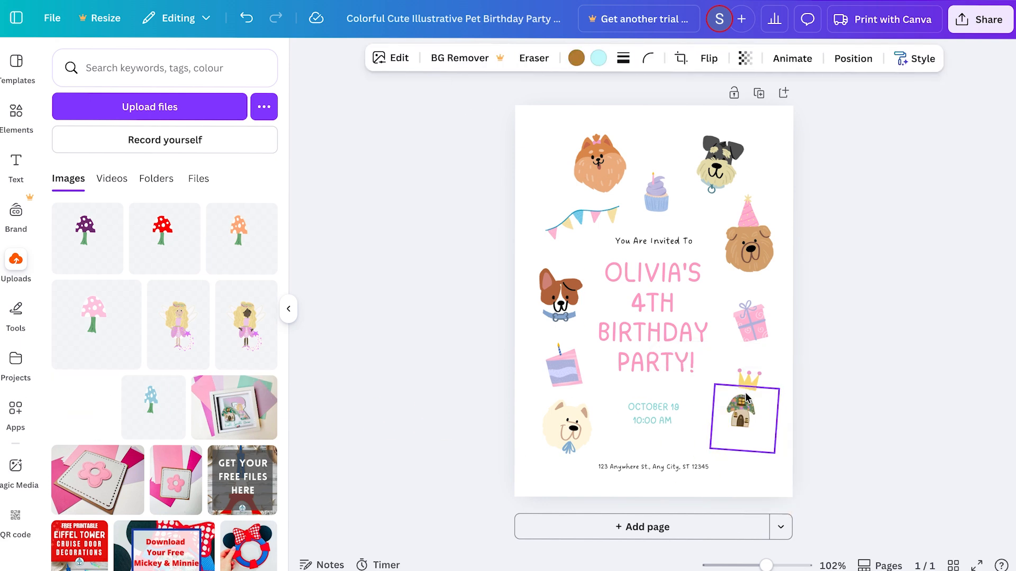
{"action": "scroll", "coordinate": [746, 429], "scroll_direction": "up", "scroll_amount": 5}
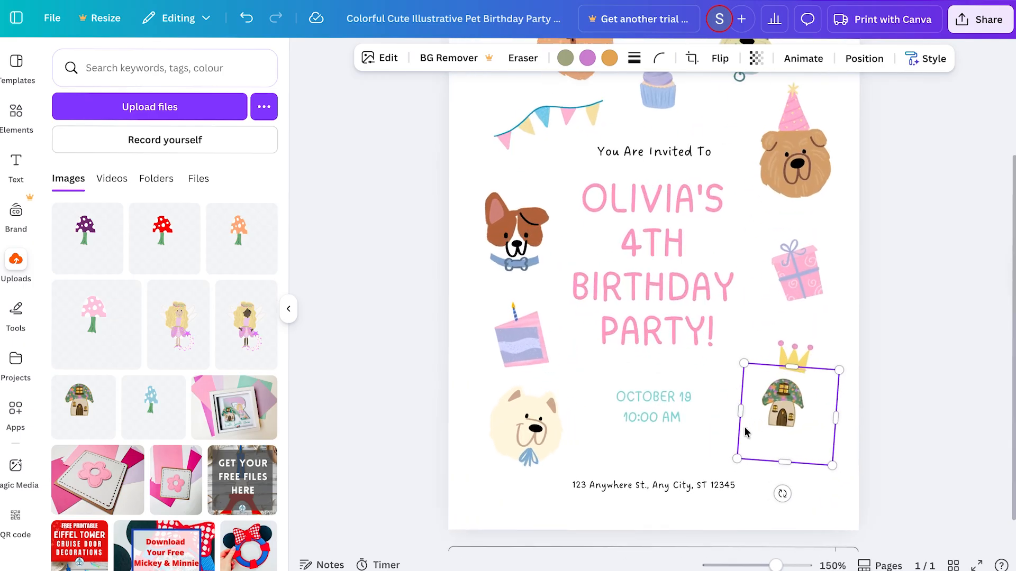
{"action": "left_click_drag", "start_coordinate": [745, 363], "coordinate": [769, 407]}
{"action": "left_click", "coordinate": [329, 235]}
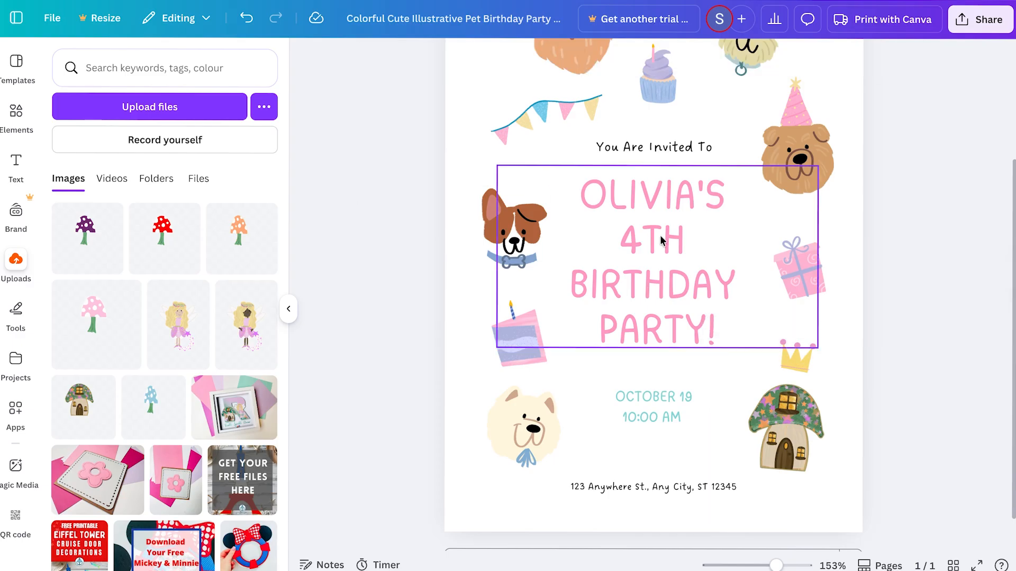
Move the crown slightly higher above the fairy house and rotate the house until it stands straight
{"action": "left_click", "coordinate": [799, 358]}
{"action": "left_click_drag", "start_coordinate": [799, 359], "coordinate": [799, 347]}
{"action": "left_click", "coordinate": [735, 367]}
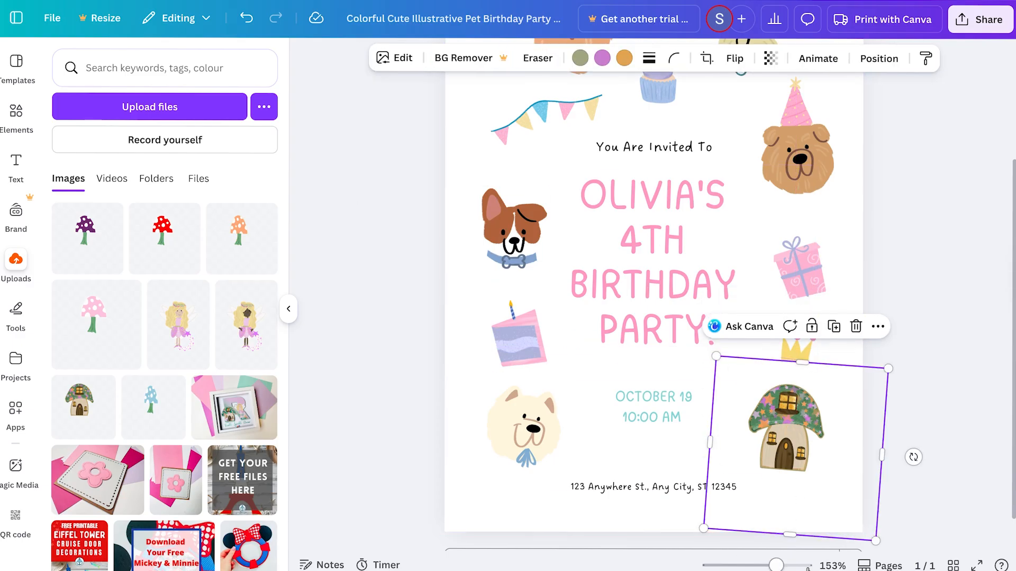
{"action": "left_click_drag", "start_coordinate": [914, 456], "coordinate": [922, 439]}
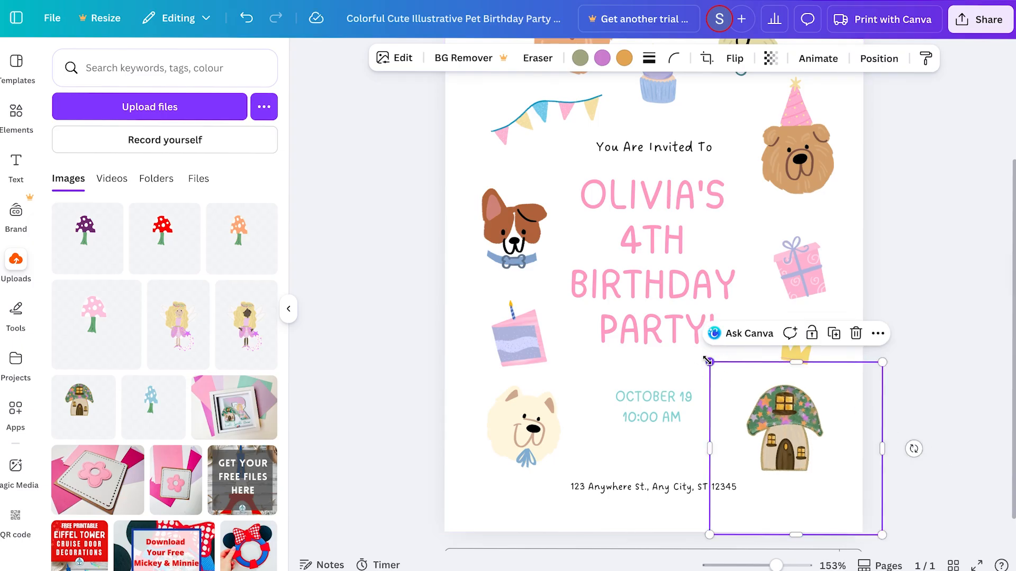
Enlarge the fairy house, cropping the empty space below it, and place it in the invitation's lower-right corner
{"action": "left_click_drag", "start_coordinate": [709, 362], "coordinate": [594, 255]}
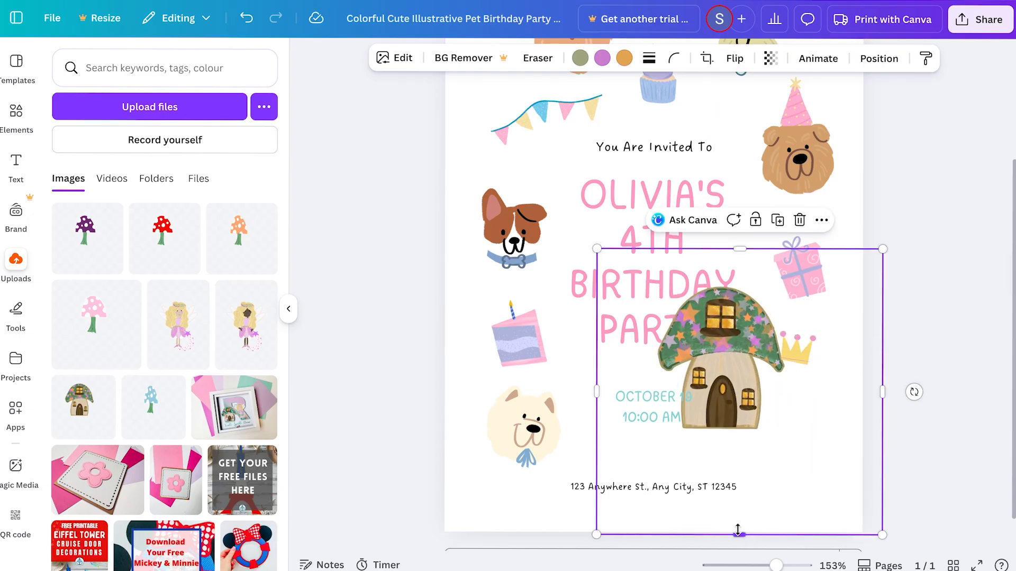
{"action": "left_click_drag", "start_coordinate": [737, 530], "coordinate": [735, 438]}
{"action": "left_click_drag", "start_coordinate": [733, 364], "coordinate": [812, 454]}
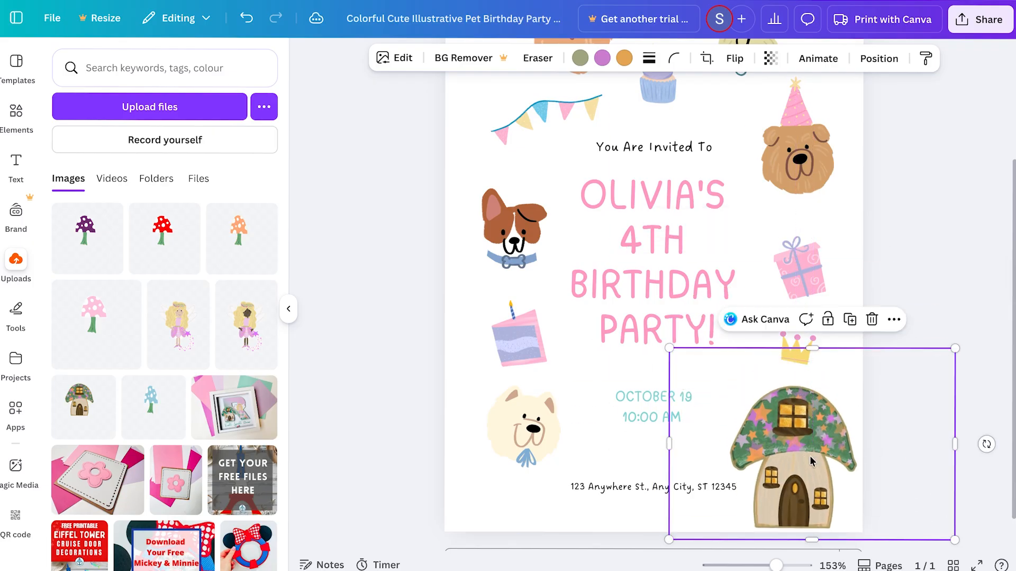
Delete the cream dog and place a duplicate of the fairy house in the invitation's lower-left corner
{"action": "left_click", "coordinate": [533, 437]}
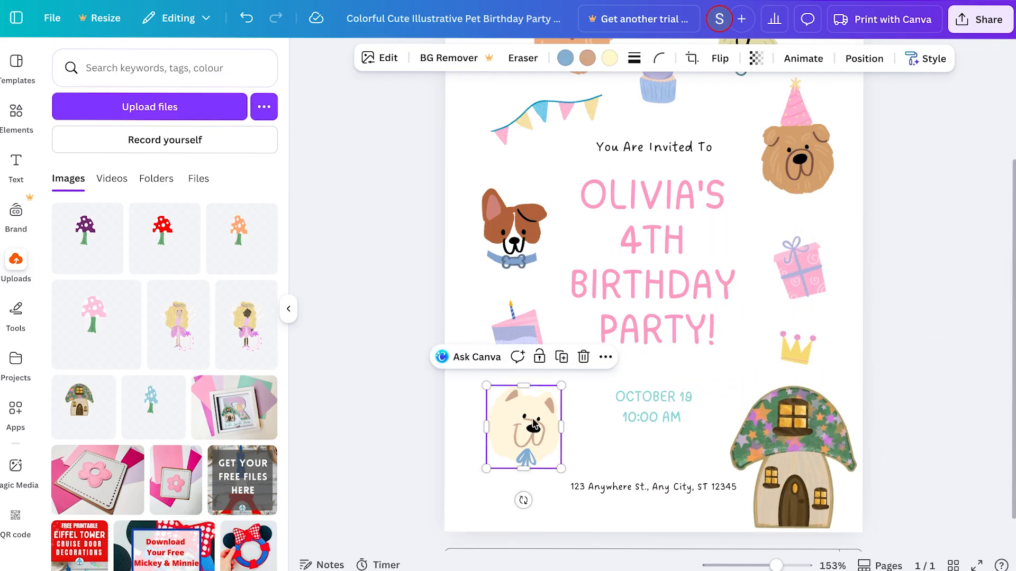
{"action": "key", "text": "Delete"}
{"action": "left_click", "coordinate": [747, 462]}
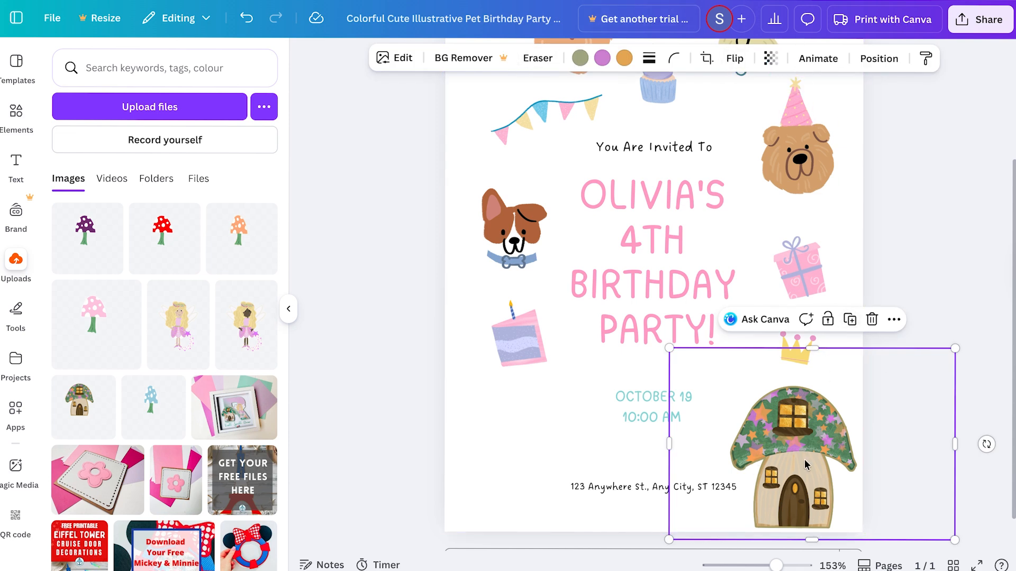
{"action": "left_click", "coordinate": [850, 320]}
{"action": "left_click_drag", "start_coordinate": [816, 494], "coordinate": [519, 475]}
{"action": "left_click", "coordinate": [415, 267]}
Replace the orange dog at the invitation's upper left with an uploaded flower fairy, then enlarge and position her above the bunting
{"action": "scroll", "coordinate": [428, 260], "scroll_direction": "up", "scroll_amount": 1}
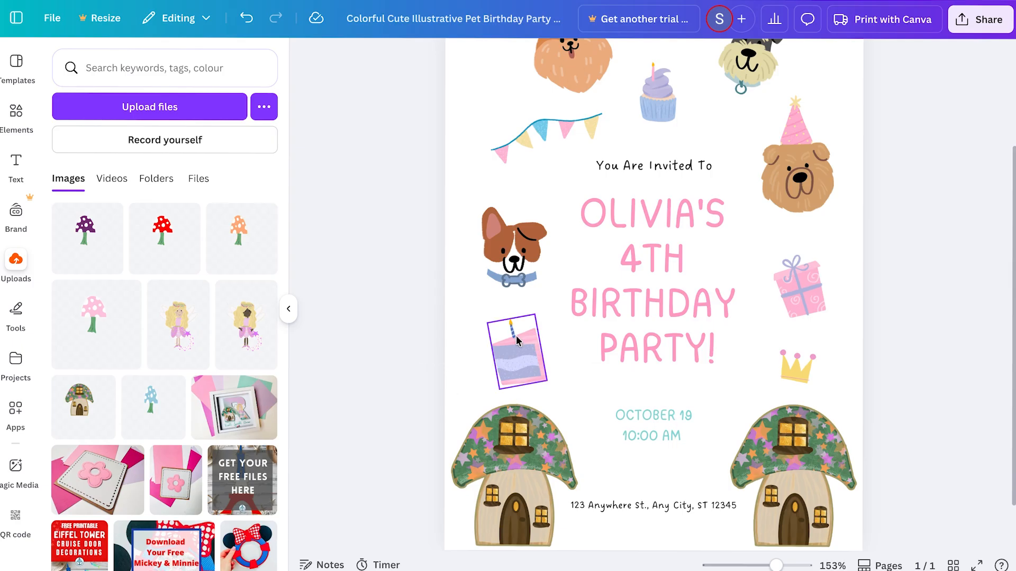
{"action": "scroll", "coordinate": [688, 324], "scroll_direction": "up", "scroll_amount": 2}
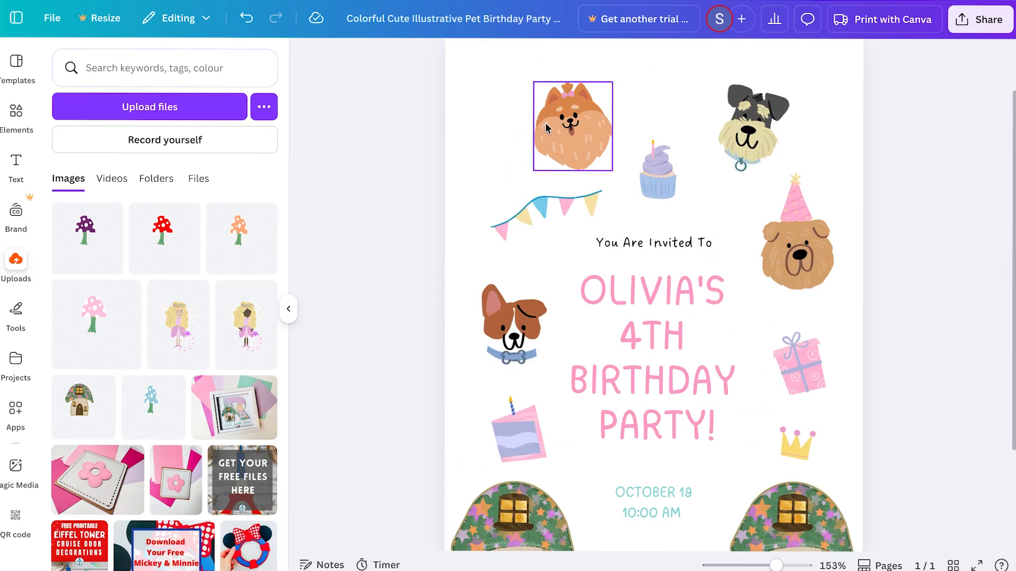
{"action": "left_click", "coordinate": [571, 127]}
{"action": "left_click_drag", "start_coordinate": [177, 332], "coordinate": [566, 116]}
{"action": "left_click_drag", "start_coordinate": [534, 82], "coordinate": [451, 40]}
{"action": "left_click_drag", "start_coordinate": [510, 113], "coordinate": [535, 168]}
Move the purple cupcake slightly down and to the right, away from the flower fairy
{"action": "scroll", "coordinate": [656, 214], "scroll_direction": "up", "scroll_amount": 2}
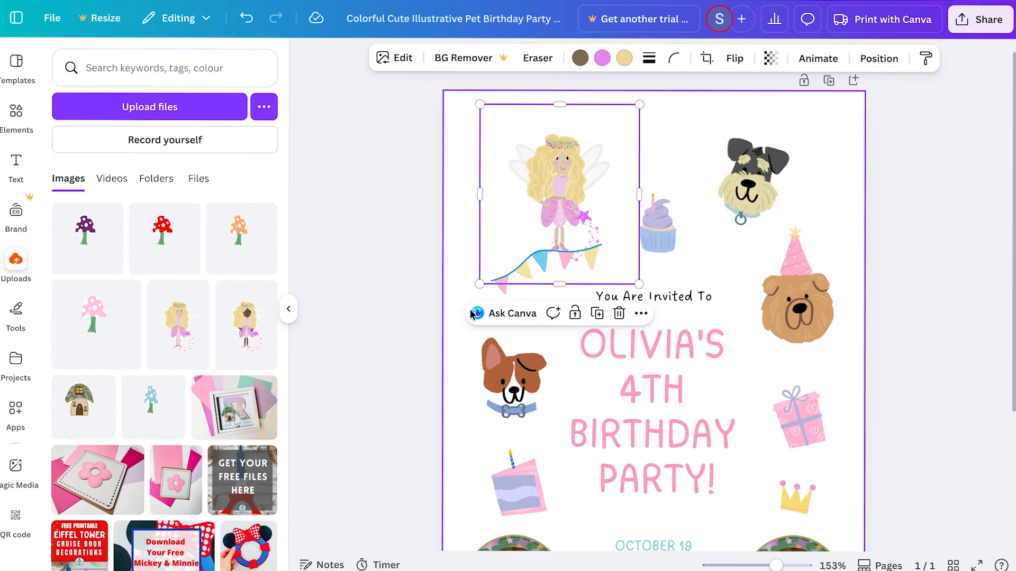
{"action": "left_click_drag", "start_coordinate": [658, 219], "coordinate": [677, 230]}
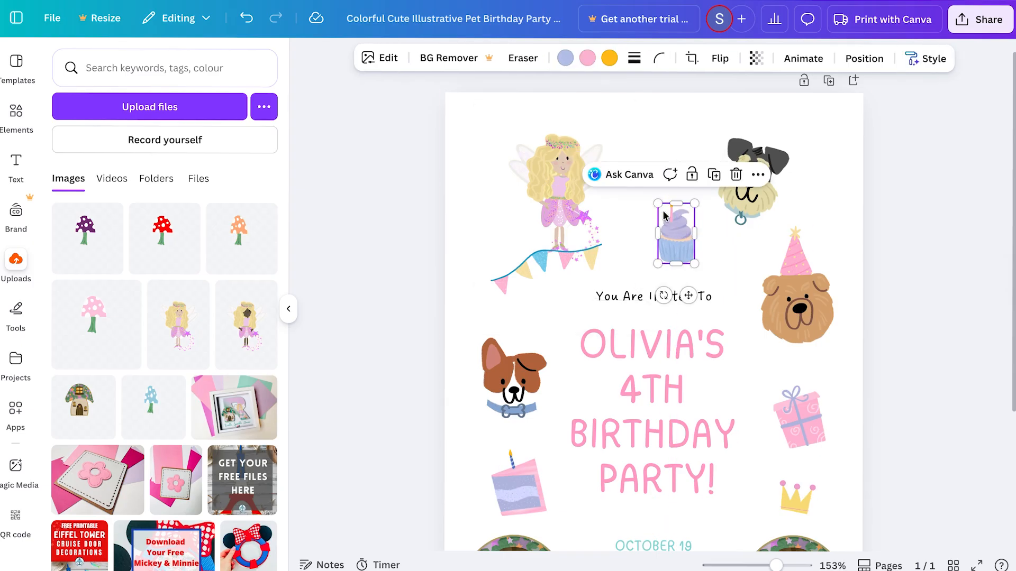
Move the bunting up into the invitation's upper-left corner, above the flower fairy
{"action": "left_click", "coordinate": [508, 223]}
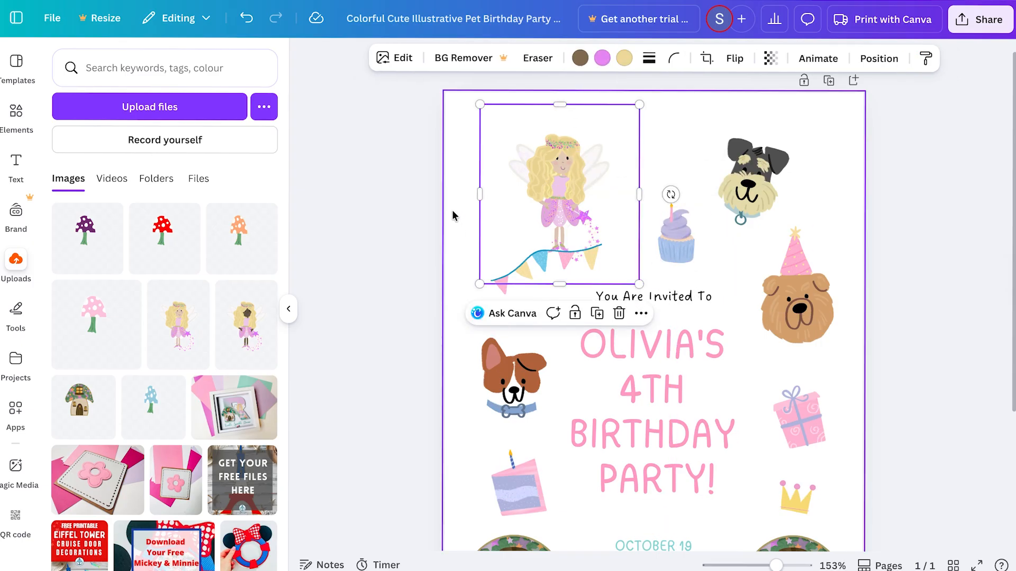
{"action": "left_click", "coordinate": [395, 150]}
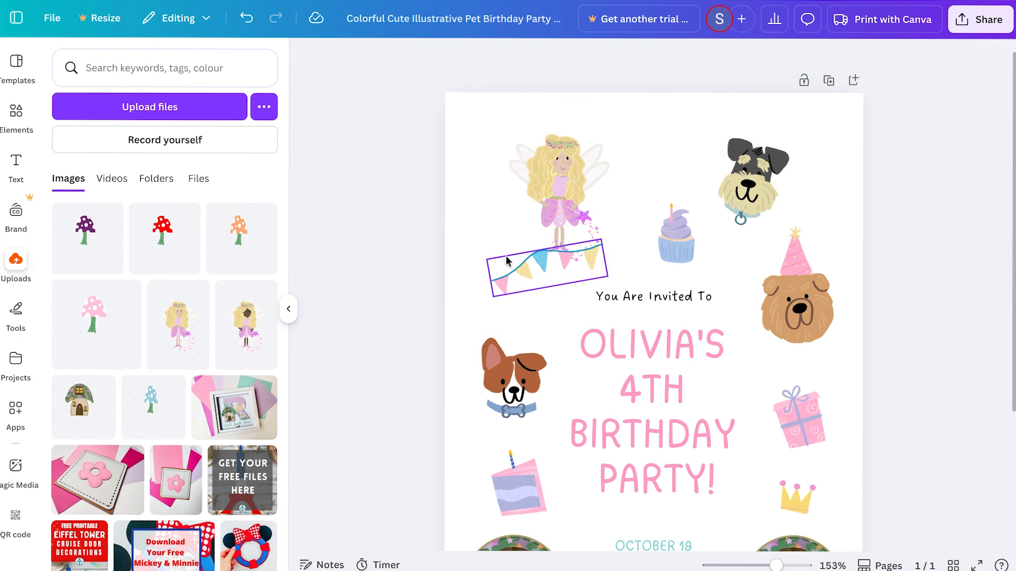
{"action": "left_click_drag", "start_coordinate": [516, 266], "coordinate": [502, 131]}
Move the flower fairy below the bunting, tilt her counterclockwise and enlarge her slightly
{"action": "left_click", "coordinate": [581, 165]}
{"action": "left_click_drag", "start_coordinate": [581, 165], "coordinate": [580, 208]}
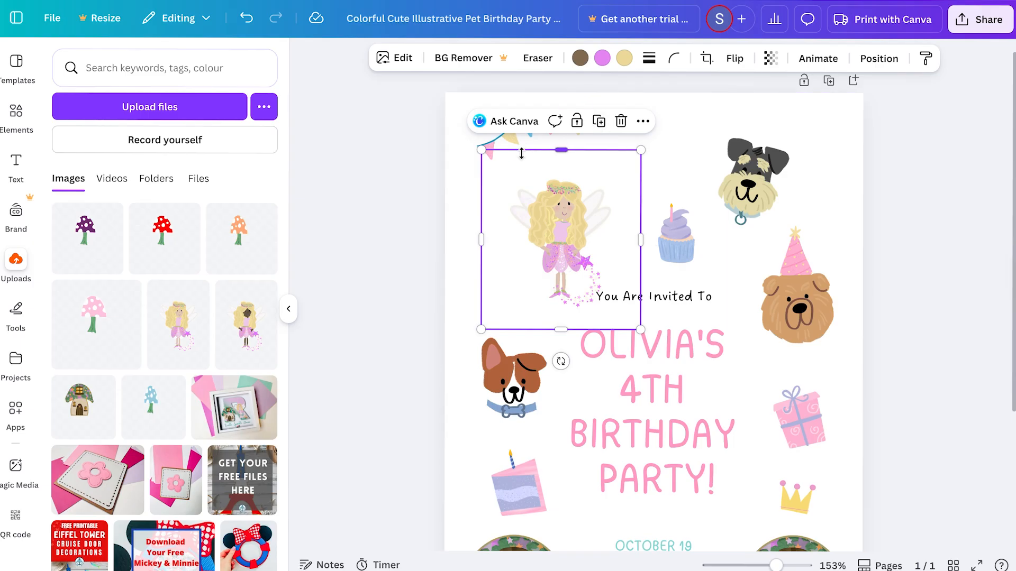
{"action": "left_click", "coordinate": [471, 157]}
{"action": "left_click", "coordinate": [548, 267]}
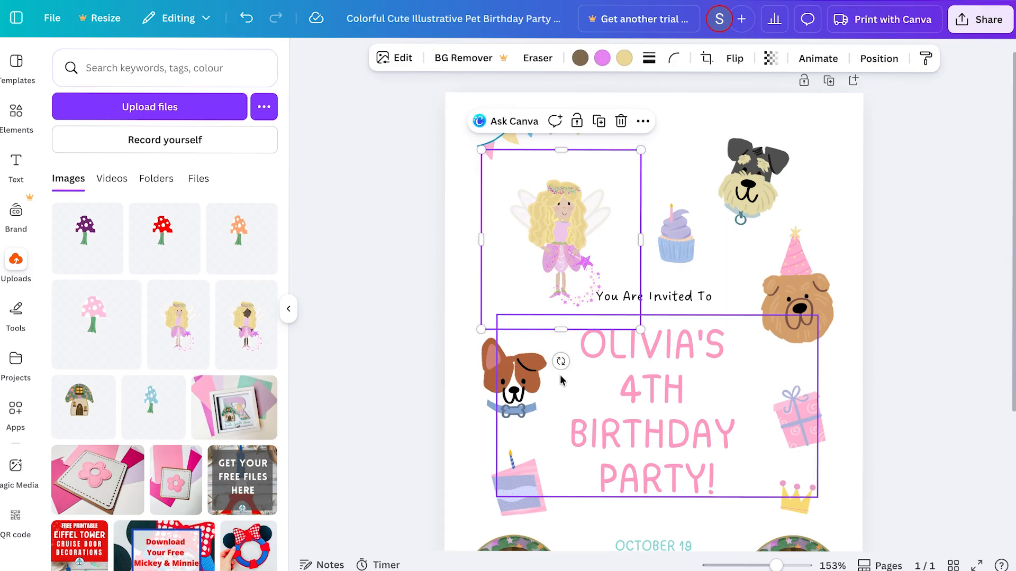
{"action": "left_click_drag", "start_coordinate": [560, 361], "coordinate": [591, 364]}
{"action": "left_click_drag", "start_coordinate": [661, 306], "coordinate": [694, 331]}
{"action": "left_click_drag", "start_coordinate": [586, 245], "coordinate": [556, 235]}
Add the uploaded dark-skinned flower fairy and delete the grey and brown dogs from the invitation's right side
{"action": "left_click", "coordinate": [245, 327]}
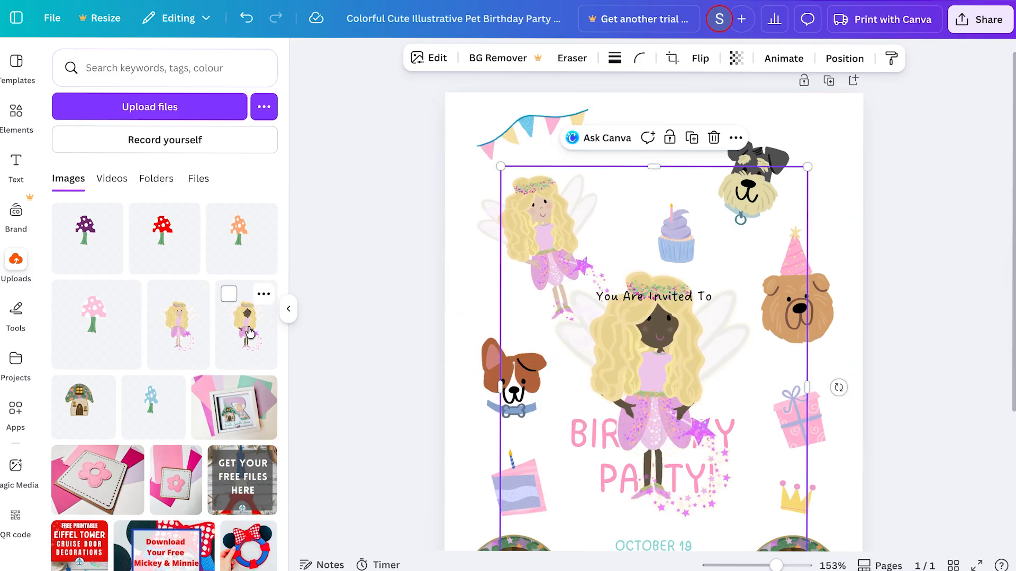
{"action": "left_click_drag", "start_coordinate": [662, 387], "coordinate": [573, 260]}
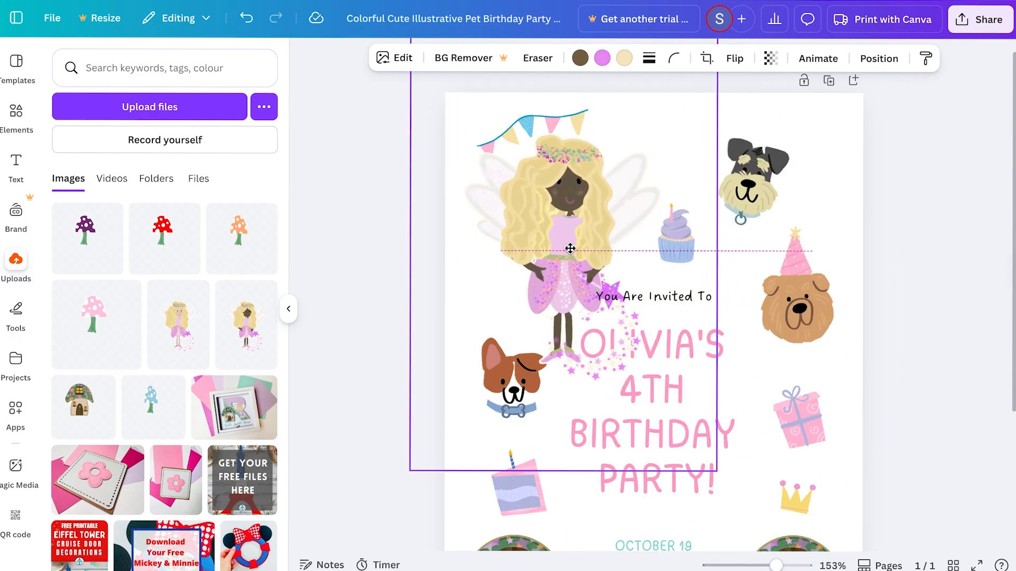
{"action": "left_click", "coordinate": [758, 191]}
{"action": "key", "text": "Delete"}
{"action": "left_click", "coordinate": [796, 305]}
{"action": "key", "text": "Delete"}
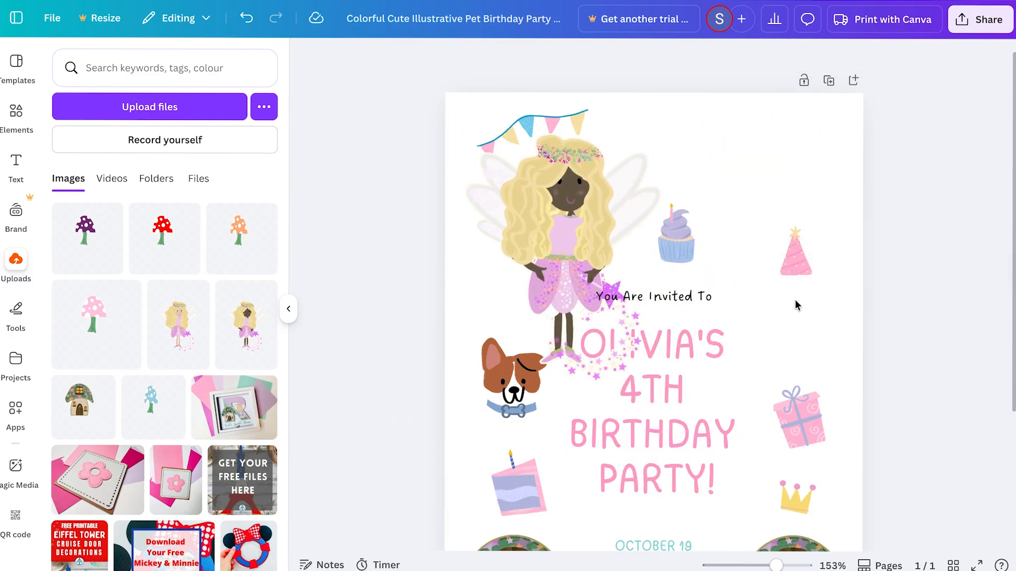
Move the pink party hat beside the bunting, then shrink the second fairy and place her at the invitation's upper right
{"action": "left_click_drag", "start_coordinate": [790, 268], "coordinate": [624, 123]}
{"action": "left_click", "coordinate": [567, 191]}
{"action": "left_click_drag", "start_coordinate": [567, 192], "coordinate": [759, 187]}
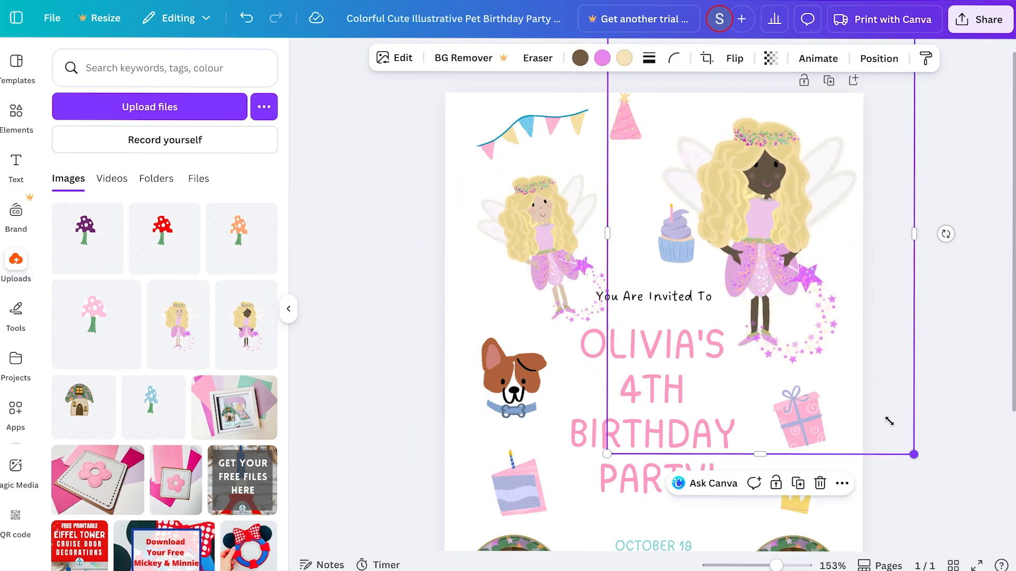
{"action": "left_click_drag", "start_coordinate": [888, 421], "coordinate": [841, 360]}
{"action": "left_click_drag", "start_coordinate": [757, 190], "coordinate": [749, 216]}
Flip the second fairy horizontally and tilt her slightly counterclockwise
{"action": "left_click", "coordinate": [735, 58]}
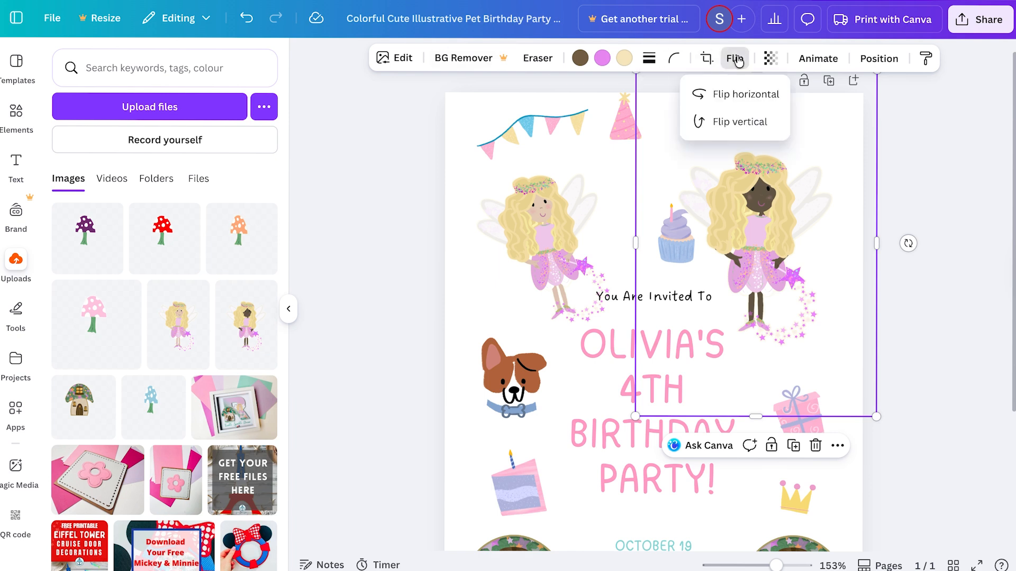
{"action": "left_click", "coordinate": [697, 94]}
{"action": "left_click_drag", "start_coordinate": [749, 214], "coordinate": [758, 224]}
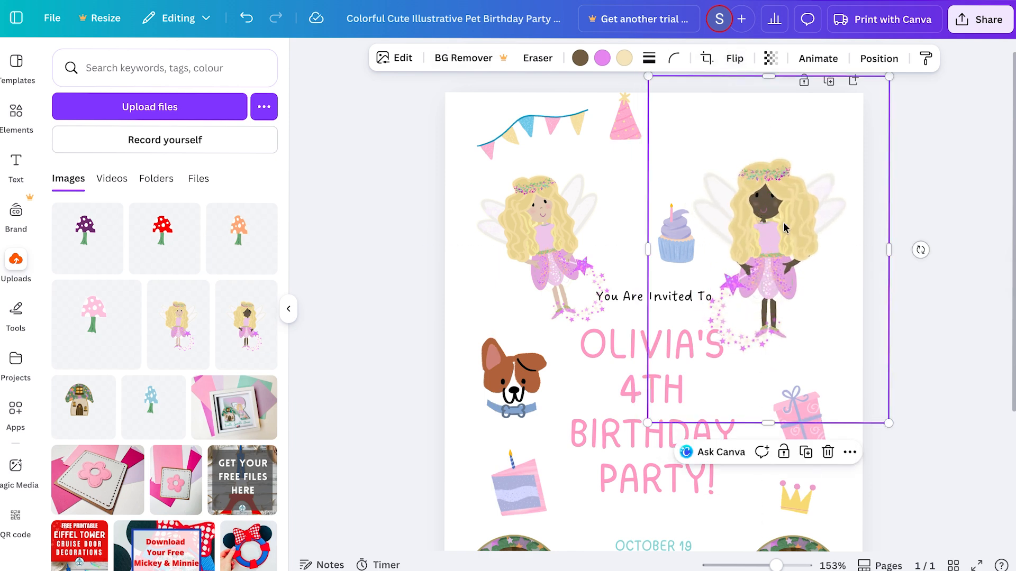
{"action": "left_click_drag", "start_coordinate": [921, 250], "coordinate": [945, 225]}
{"action": "left_click", "coordinate": [449, 250]}
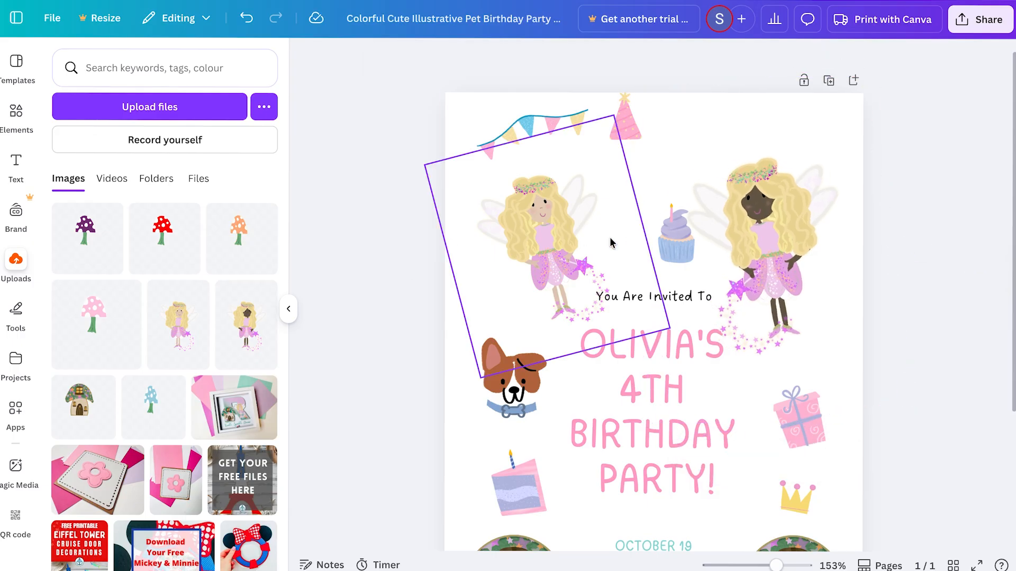
Centre the purple cupcake between the two fairies and shift the second fairy slightly to the right
{"action": "left_click_drag", "start_coordinate": [706, 228], "coordinate": [778, 226]}
{"action": "left_click_drag", "start_coordinate": [674, 242], "coordinate": [652, 237]}
{"action": "left_click_drag", "start_coordinate": [823, 222], "coordinate": [747, 227]}
Move the pink party hat above the second fairy's head and tilt it to match her pose
{"action": "left_click", "coordinate": [614, 122]}
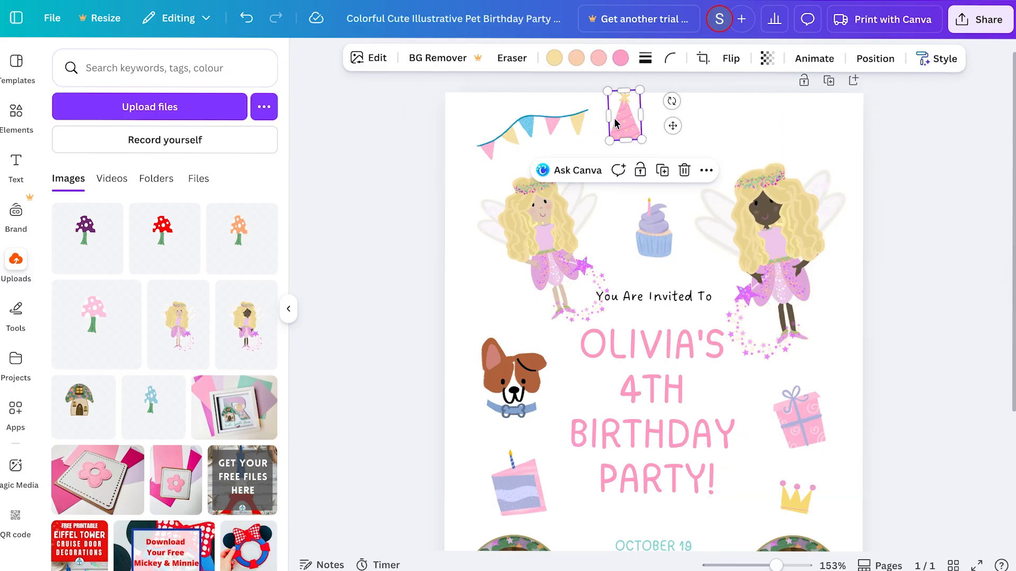
{"action": "left_click_drag", "start_coordinate": [615, 122], "coordinate": [751, 136]}
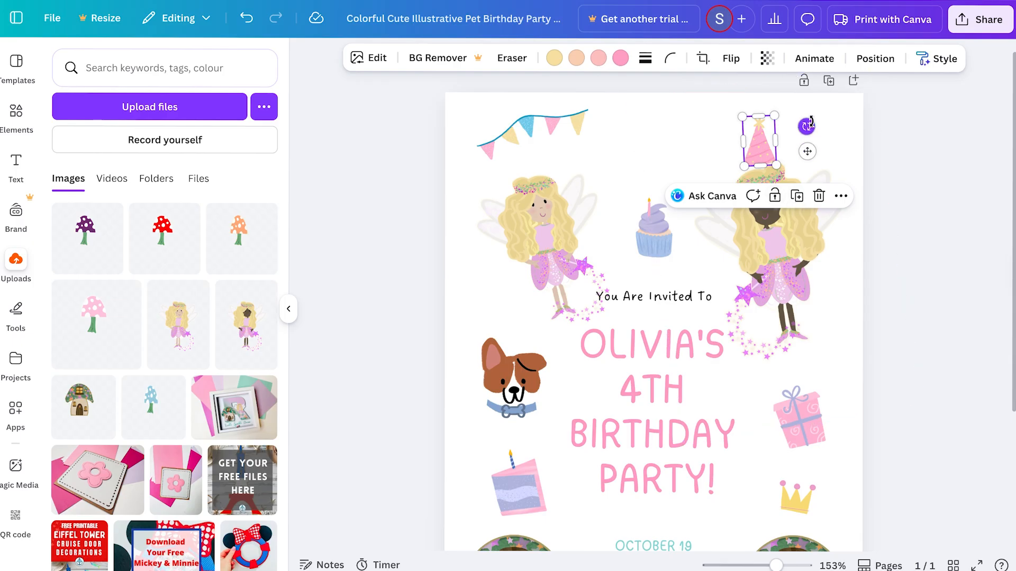
{"action": "left_click_drag", "start_coordinate": [811, 122], "coordinate": [815, 112]}
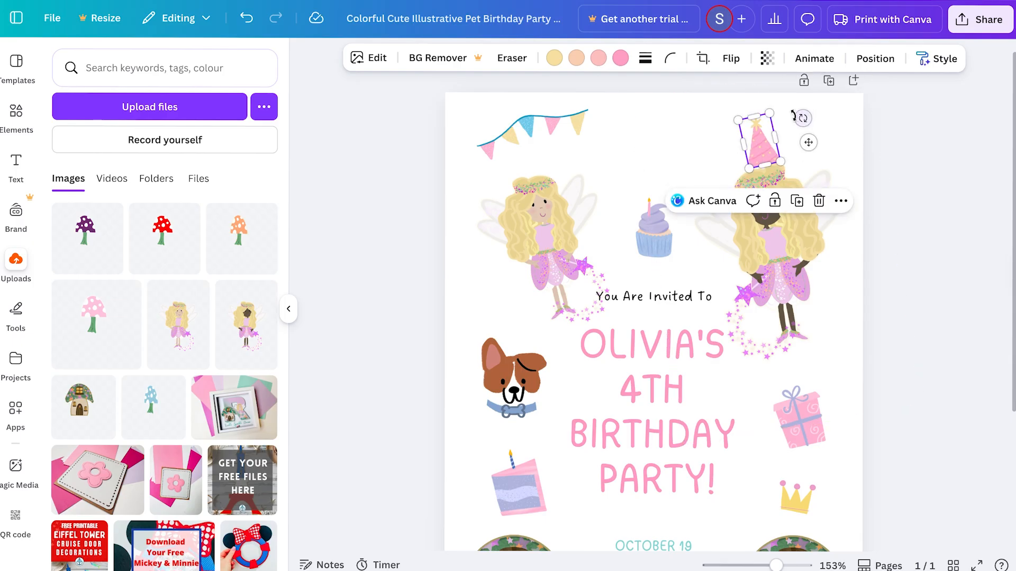
Bring the party hat to the front and lower it onto the second fairy's flower crown
{"action": "right_click", "coordinate": [765, 153]}
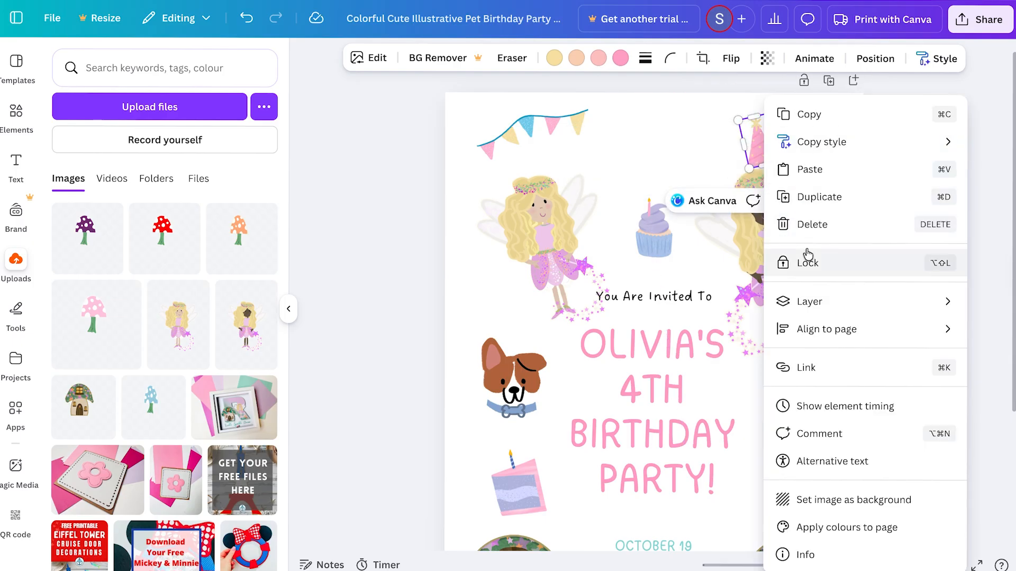
{"action": "mouse_move", "coordinate": [815, 311]}
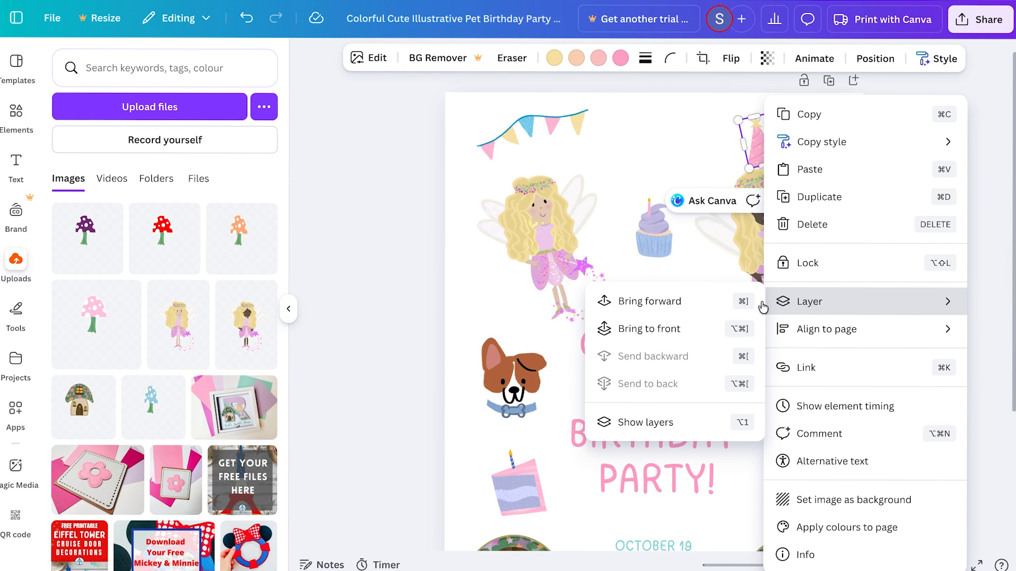
{"action": "left_click", "coordinate": [685, 329]}
{"action": "key", "text": "Escape"}
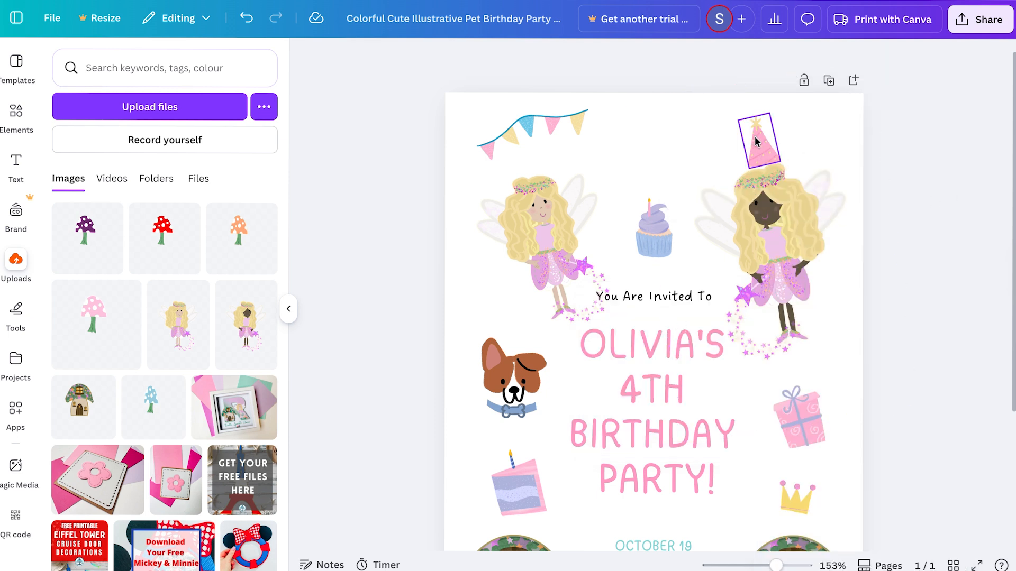
{"action": "left_click_drag", "start_coordinate": [755, 141], "coordinate": [751, 147]}
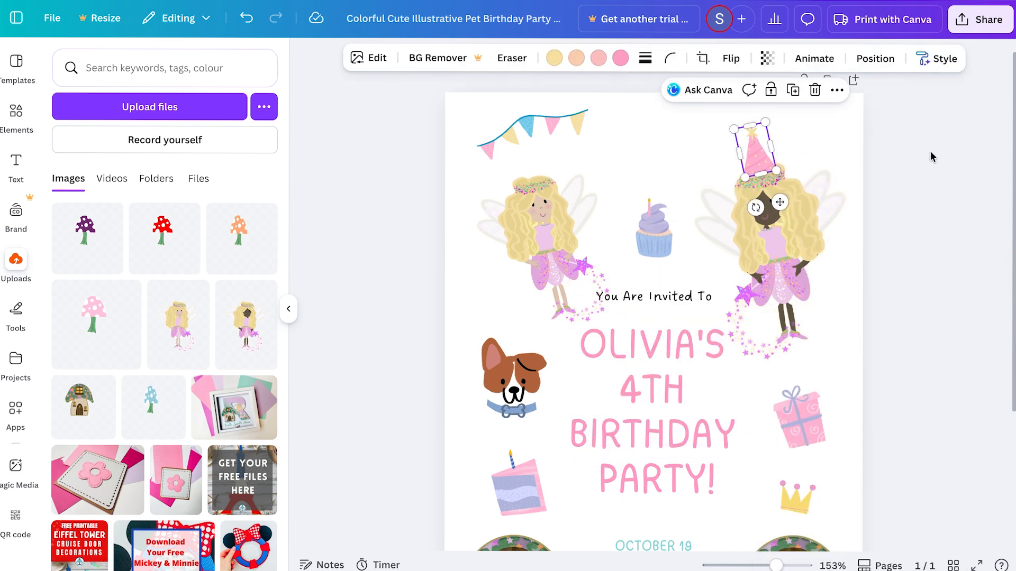
{"action": "left_click", "coordinate": [945, 176]}
Duplicate the party hat, place the copy on the first fairy's head and shrink it slightly to fit
{"action": "left_click", "coordinate": [758, 153]}
{"action": "left_click", "coordinate": [793, 91]}
{"action": "left_click_drag", "start_coordinate": [770, 169], "coordinate": [531, 158]}
{"action": "left_click_drag", "start_coordinate": [532, 158], "coordinate": [533, 163]}
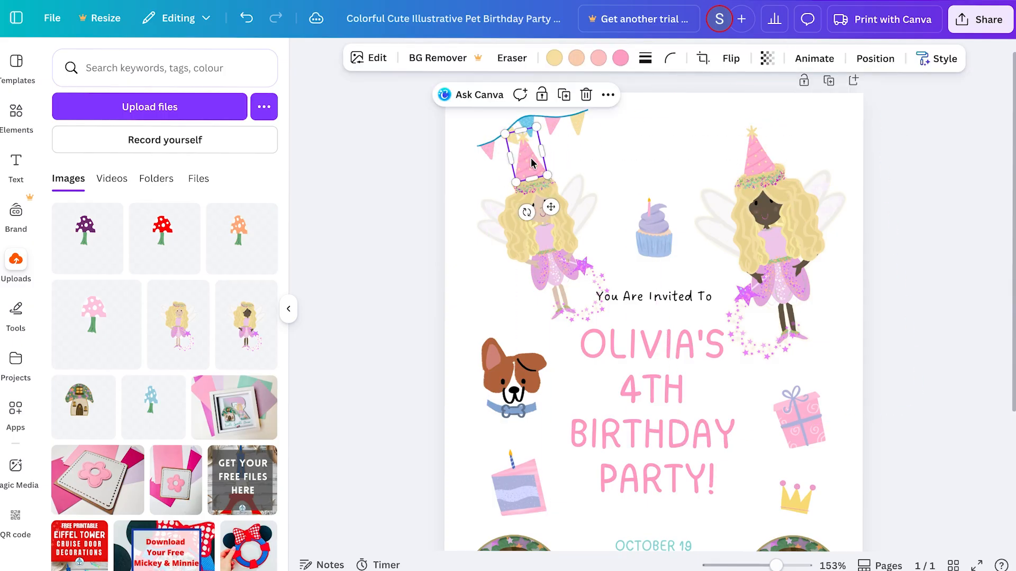
{"action": "left_click_drag", "start_coordinate": [536, 125], "coordinate": [534, 134]}
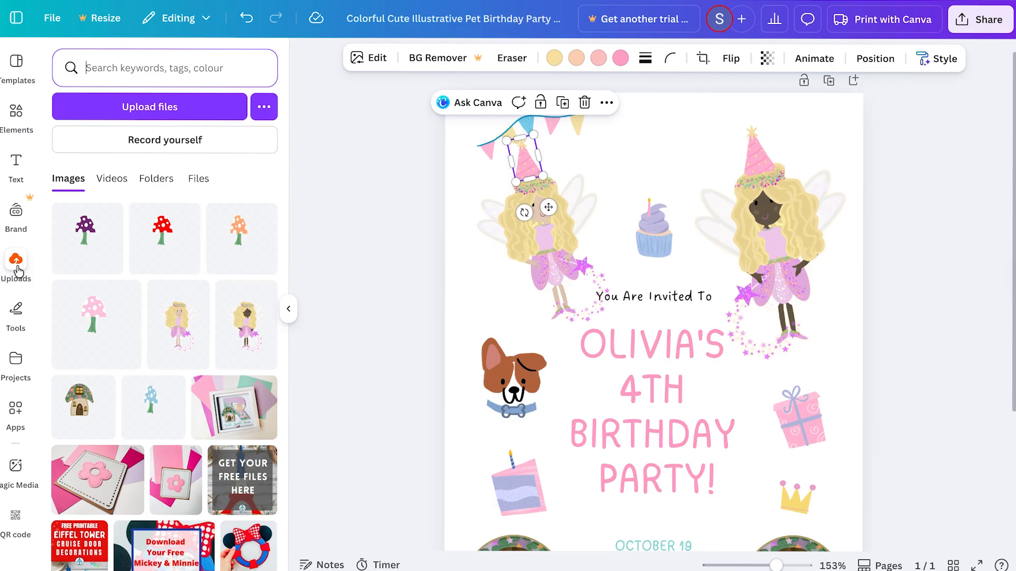
Search the design elements for "party hat" and browse the matching graphics
{"action": "left_click", "coordinate": [19, 132]}
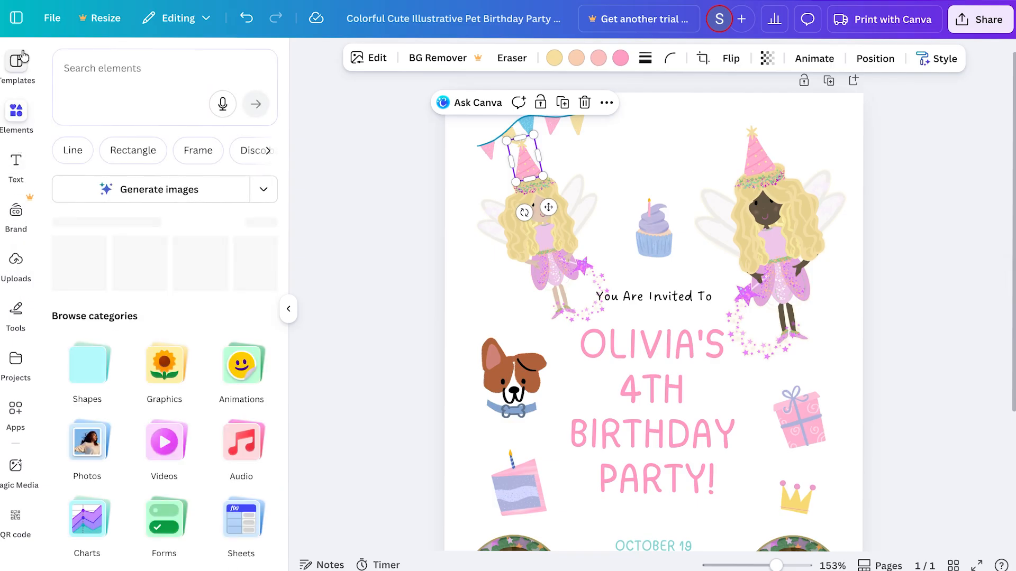
{"action": "left_click", "coordinate": [149, 77]}
{"action": "type", "text": "party"}
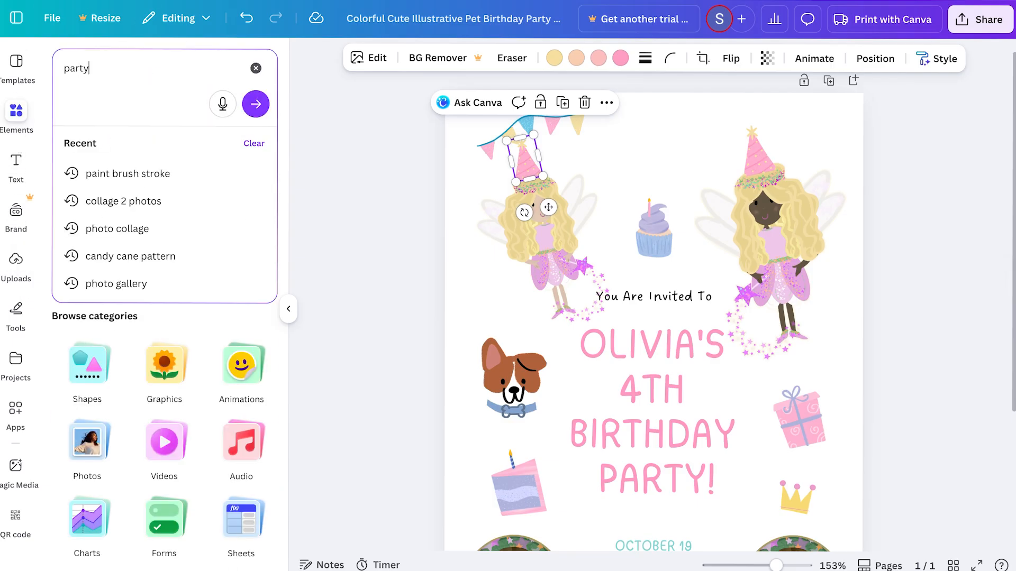
{"action": "type", "text": " hat"}
{"action": "key", "text": "Return"}
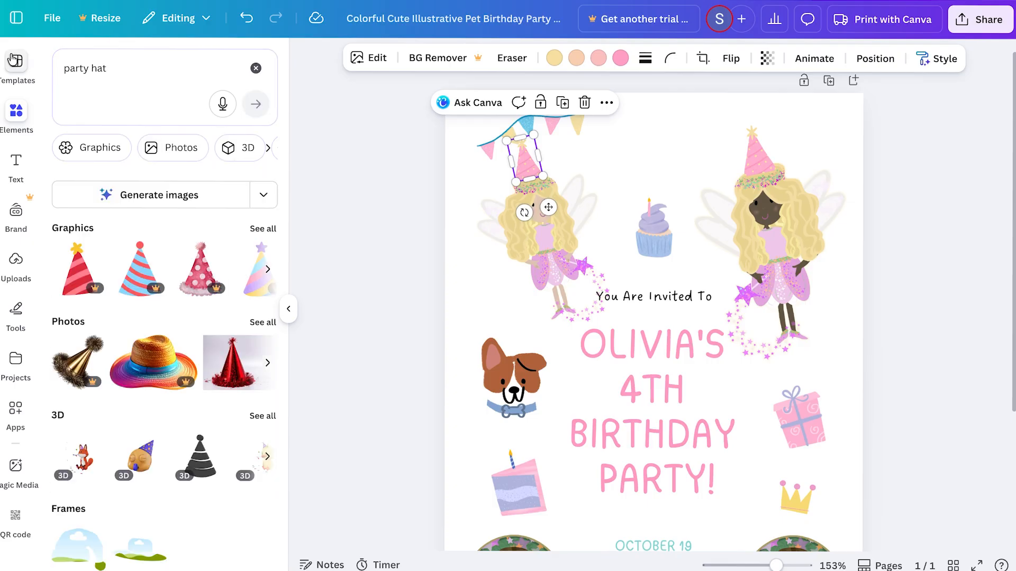
{"action": "left_click", "coordinate": [259, 229]}
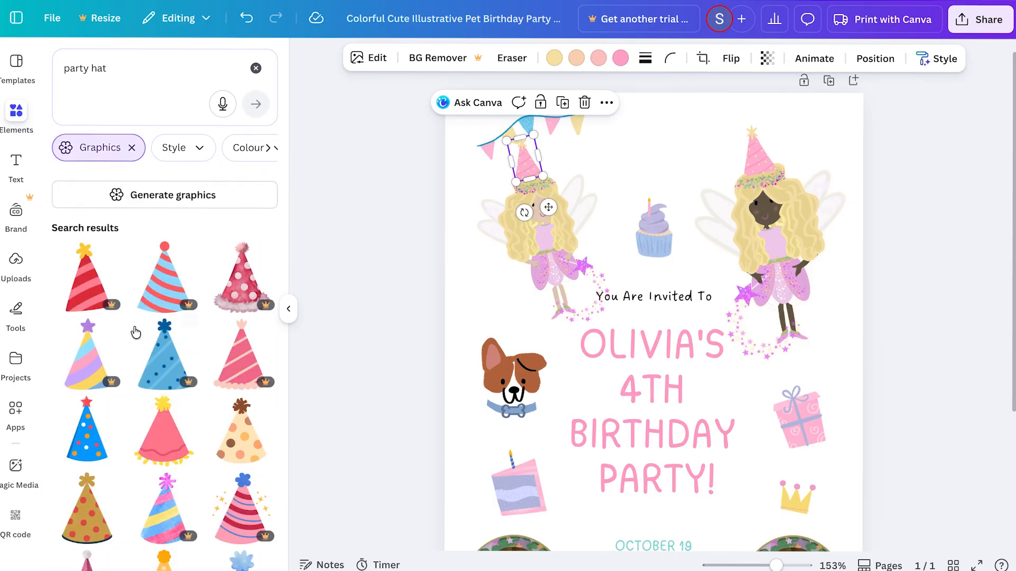
{"action": "scroll", "coordinate": [149, 469], "scroll_direction": "down", "scroll_amount": 3}
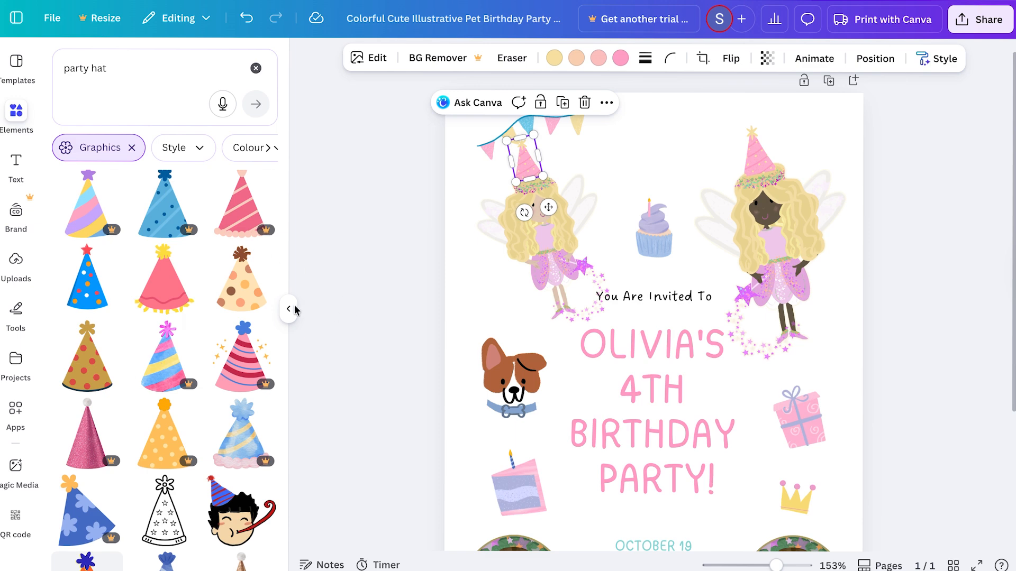
{"action": "scroll", "coordinate": [316, 411], "scroll_direction": "down", "scroll_amount": 2}
{"action": "scroll", "coordinate": [317, 411], "scroll_direction": "up", "scroll_amount": 3}
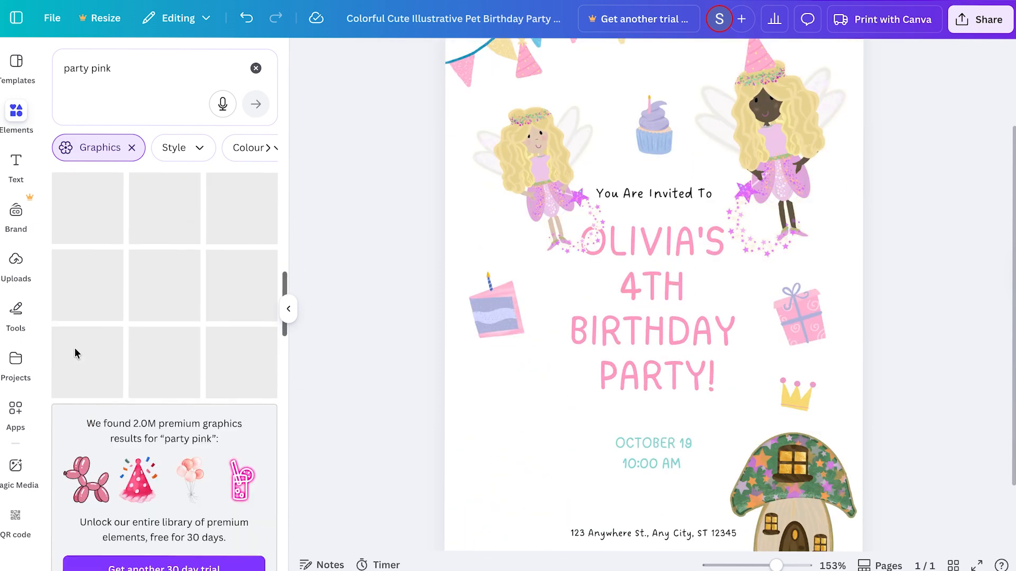
Add the uploaded red toadstool to the lower-left area of the invitation and shrink it
{"action": "left_click", "coordinate": [16, 259]}
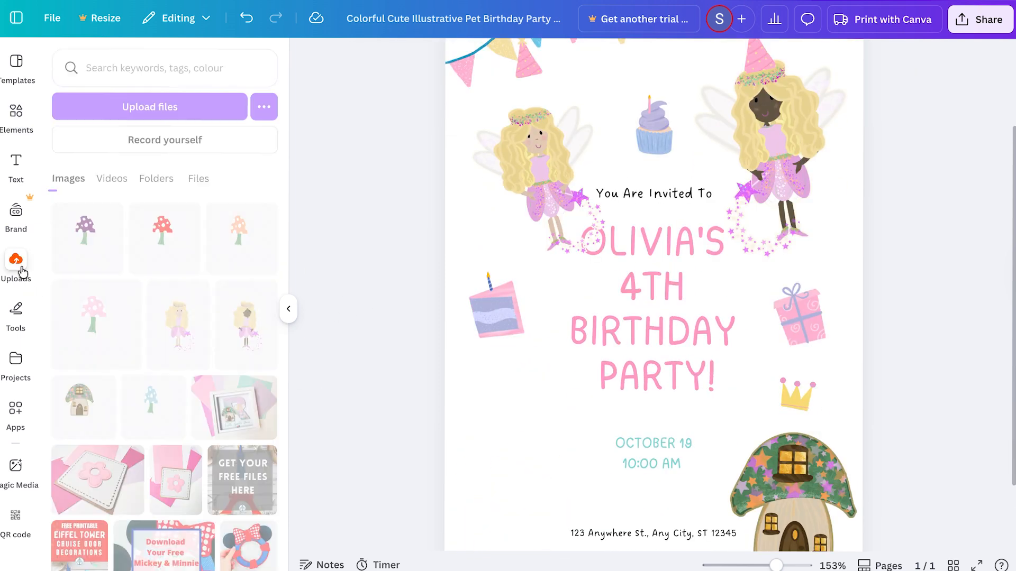
{"action": "left_click", "coordinate": [172, 245]}
{"action": "left_click_drag", "start_coordinate": [651, 296], "coordinate": [533, 449]}
{"action": "scroll", "coordinate": [381, 318], "scroll_direction": "down", "scroll_amount": 1}
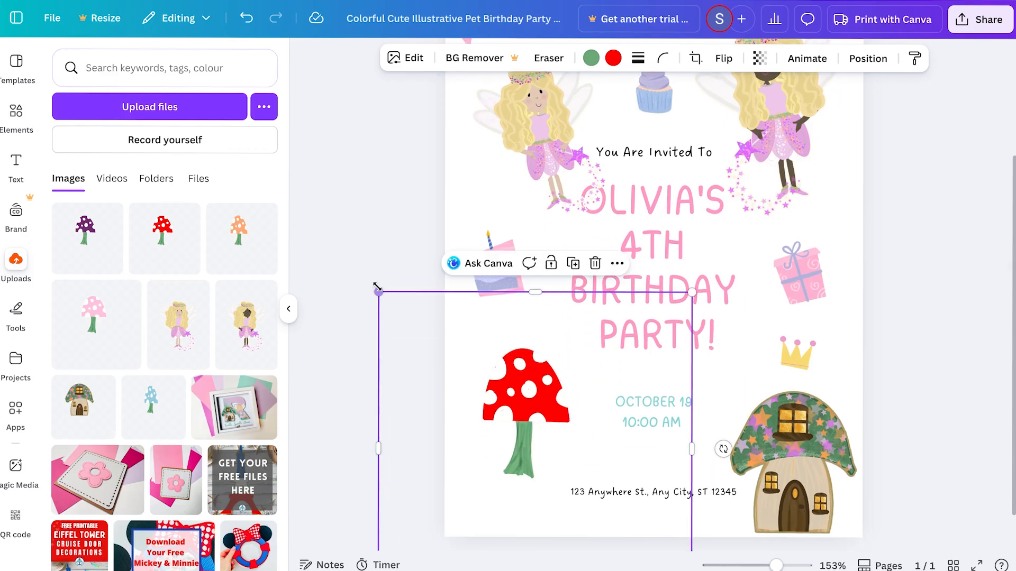
{"action": "left_click_drag", "start_coordinate": [378, 287], "coordinate": [471, 403]}
{"action": "left_click_drag", "start_coordinate": [377, 288], "coordinate": [458, 394]}
{"action": "left_click_drag", "start_coordinate": [560, 463], "coordinate": [526, 381]}
Crop the empty space around the red toadstool, then shrink it and place it in the invitation's lower-left corner
{"action": "left_click_drag", "start_coordinate": [659, 412], "coordinate": [595, 415]}
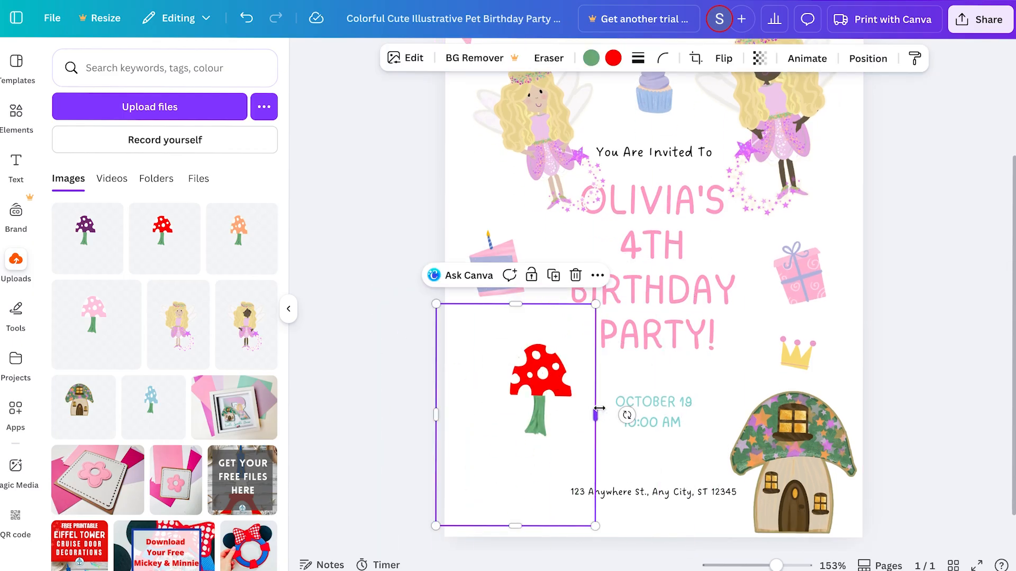
{"action": "left_click_drag", "start_coordinate": [515, 305], "coordinate": [515, 323]}
{"action": "left_click_drag", "start_coordinate": [435, 425], "coordinate": [481, 423]}
{"action": "left_click_drag", "start_coordinate": [538, 526], "coordinate": [538, 442]}
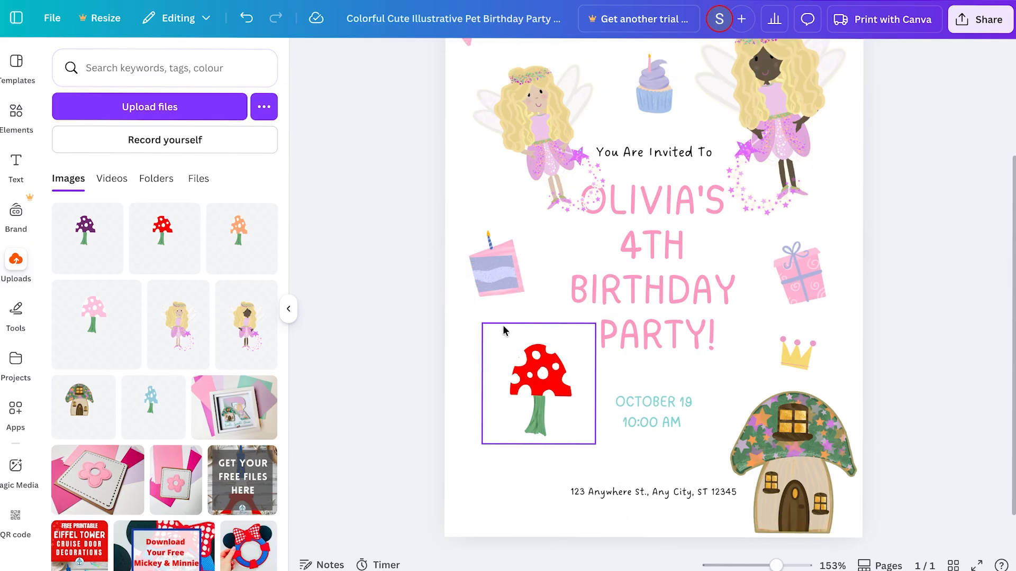
{"action": "left_click_drag", "start_coordinate": [595, 332], "coordinate": [528, 447]}
{"action": "left_click_drag", "start_coordinate": [496, 492], "coordinate": [496, 482]}
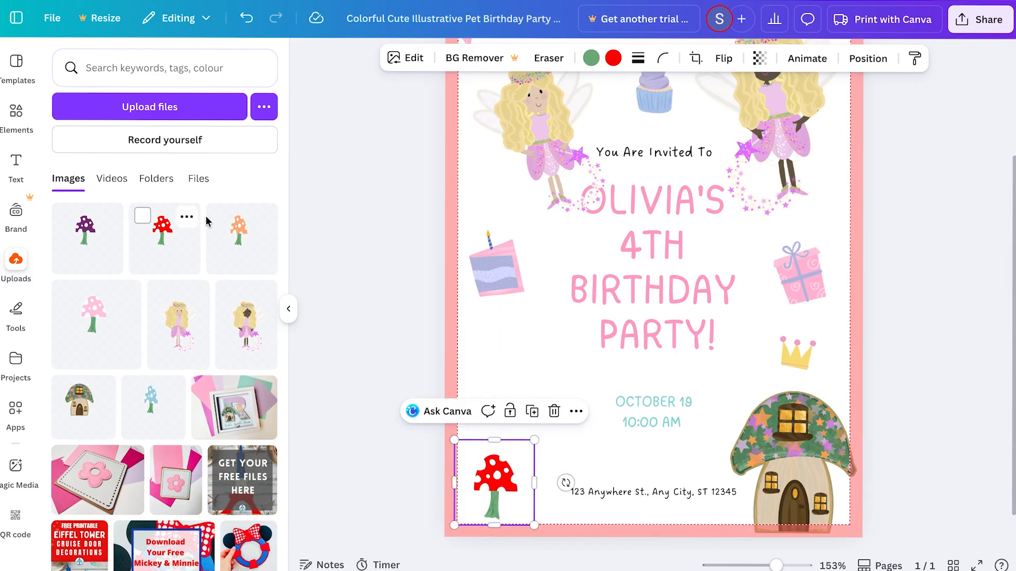
Add the uploaded orange toadstool to the lower-left area of the invitation and shrink it
{"action": "left_click", "coordinate": [238, 231]}
{"action": "left_click_drag", "start_coordinate": [652, 165], "coordinate": [542, 446]}
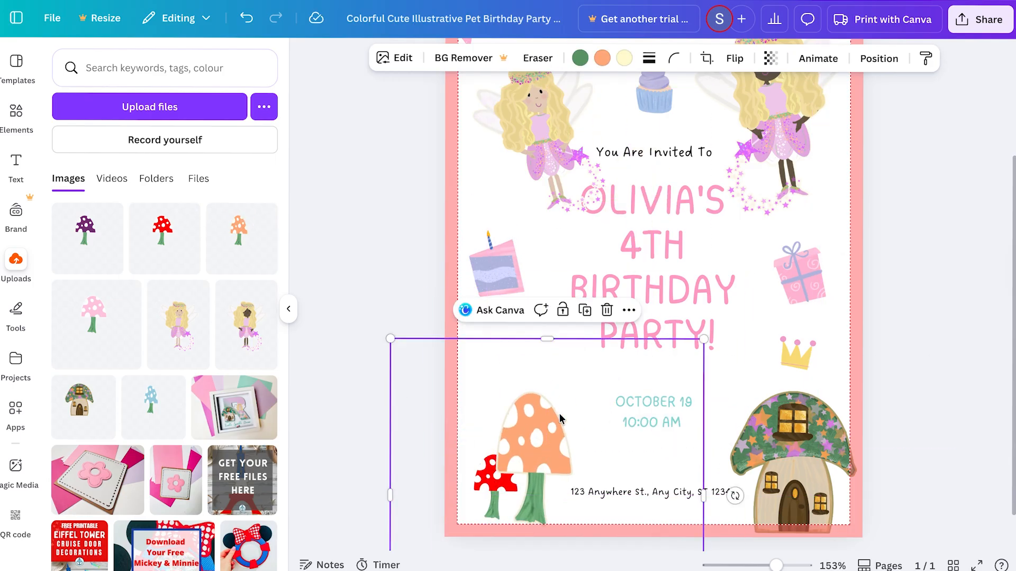
{"action": "left_click_drag", "start_coordinate": [703, 339], "coordinate": [565, 478]}
{"action": "left_click_drag", "start_coordinate": [471, 529], "coordinate": [555, 382]}
Crop the empty space around the orange toadstool and place it beside the red one in the lower-left corner
{"action": "left_click_drag", "start_coordinate": [475, 419], "coordinate": [524, 419]}
{"action": "left_click_drag", "start_coordinate": [586, 331], "coordinate": [585, 356]}
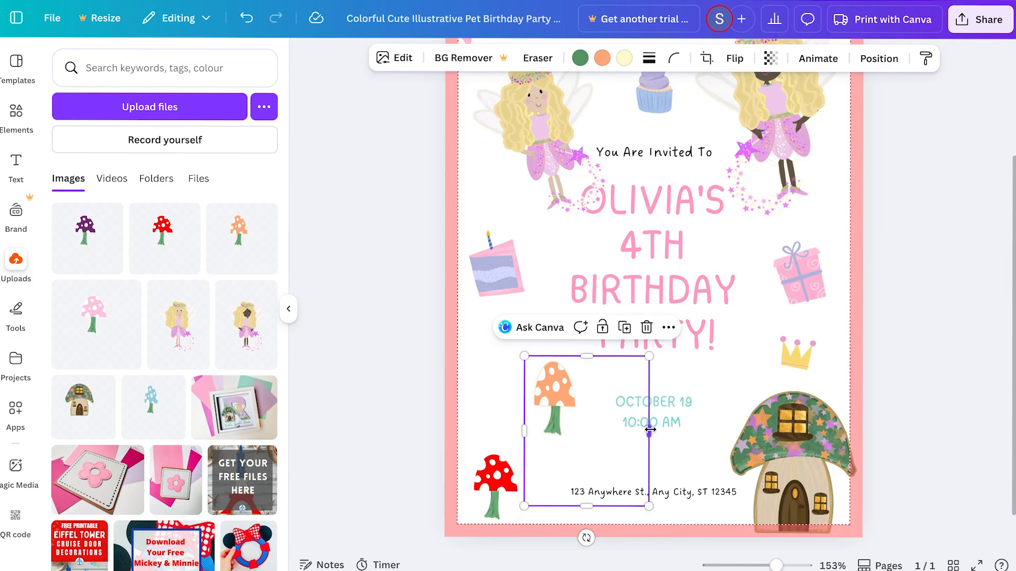
{"action": "left_click_drag", "start_coordinate": [648, 430], "coordinate": [596, 429]}
{"action": "left_click_drag", "start_coordinate": [560, 503], "coordinate": [560, 450]}
{"action": "left_click", "coordinate": [344, 318]}
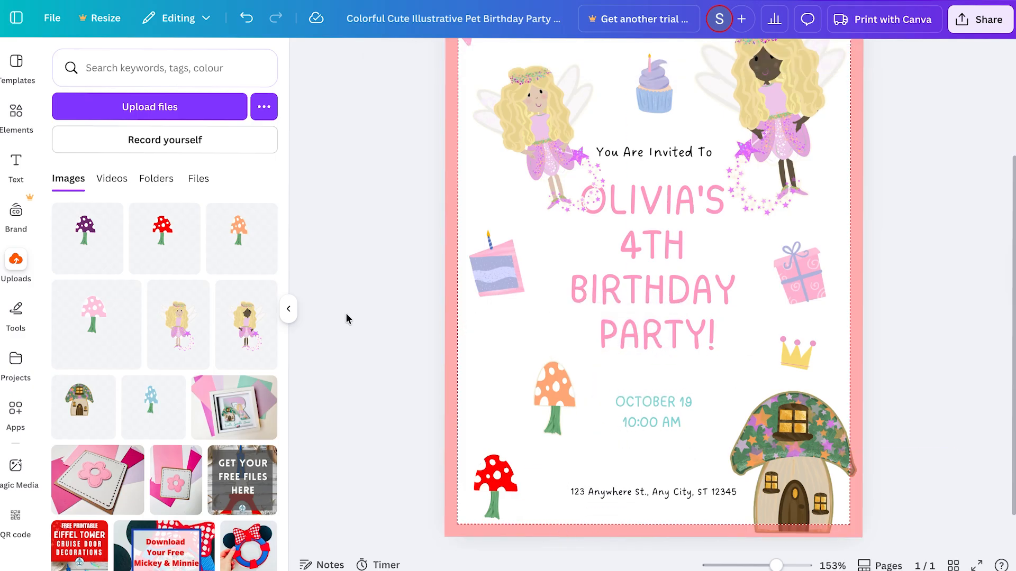
{"action": "left_click", "coordinate": [559, 379]}
{"action": "left_click_drag", "start_coordinate": [558, 379], "coordinate": [523, 467]}
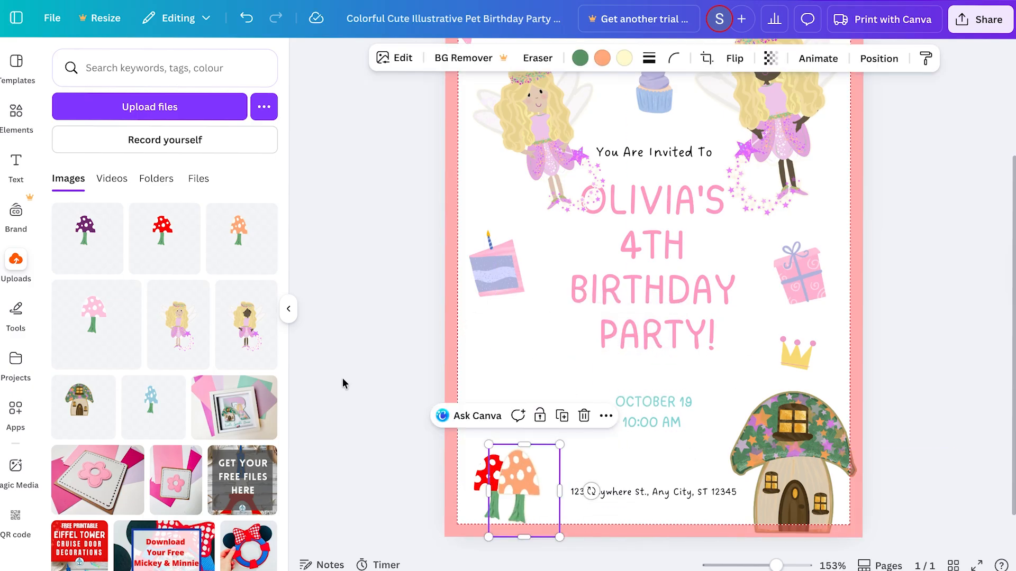
Add the uploaded pink toadstool to the invitation, shrink it, tilt it and place it below the cake slice
{"action": "left_click", "coordinate": [344, 381]}
{"action": "left_click", "coordinate": [132, 285]}
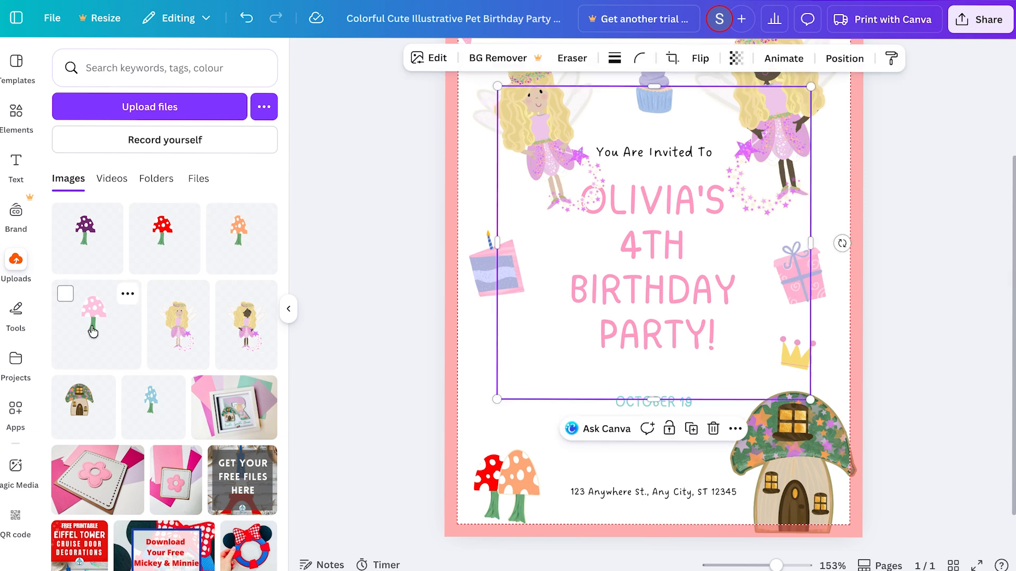
{"action": "left_click_drag", "start_coordinate": [669, 288], "coordinate": [594, 315]}
{"action": "left_click_drag", "start_coordinate": [755, 516], "coordinate": [584, 279]}
{"action": "left_click_drag", "start_coordinate": [498, 238], "coordinate": [542, 349]}
{"action": "left_click_drag", "start_coordinate": [542, 460], "coordinate": [589, 448]}
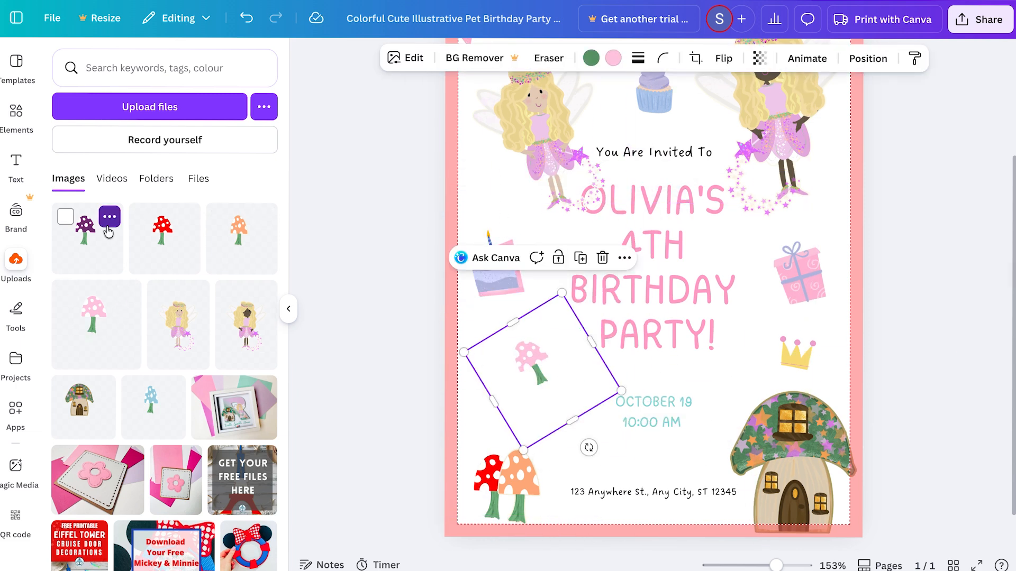
Add the uploaded purple toadstool, crop the empty space around it and shrink it
{"action": "left_click", "coordinate": [108, 232]}
{"action": "left_click_drag", "start_coordinate": [818, 253], "coordinate": [713, 243]}
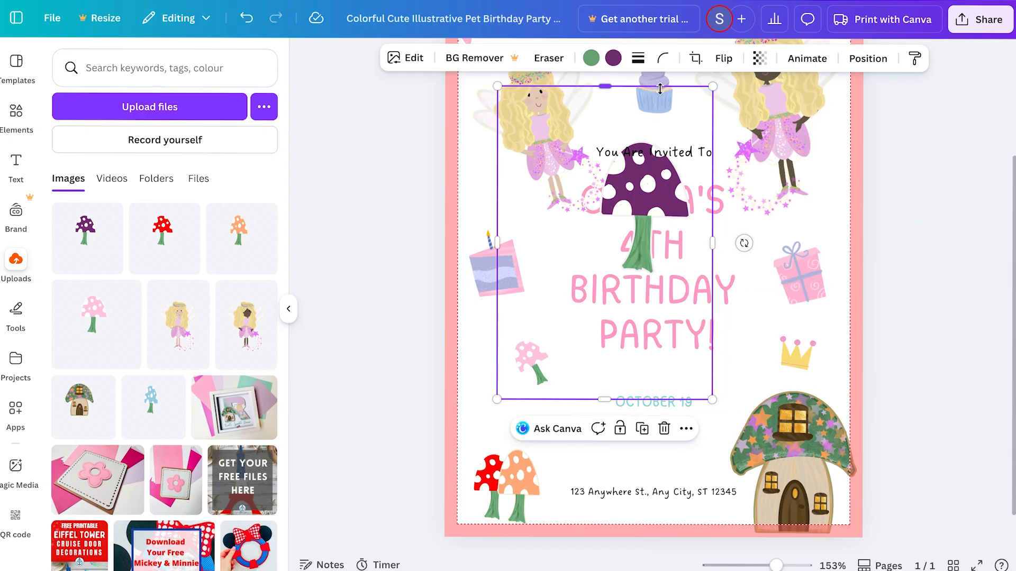
{"action": "left_click_drag", "start_coordinate": [600, 87], "coordinate": [603, 130]}
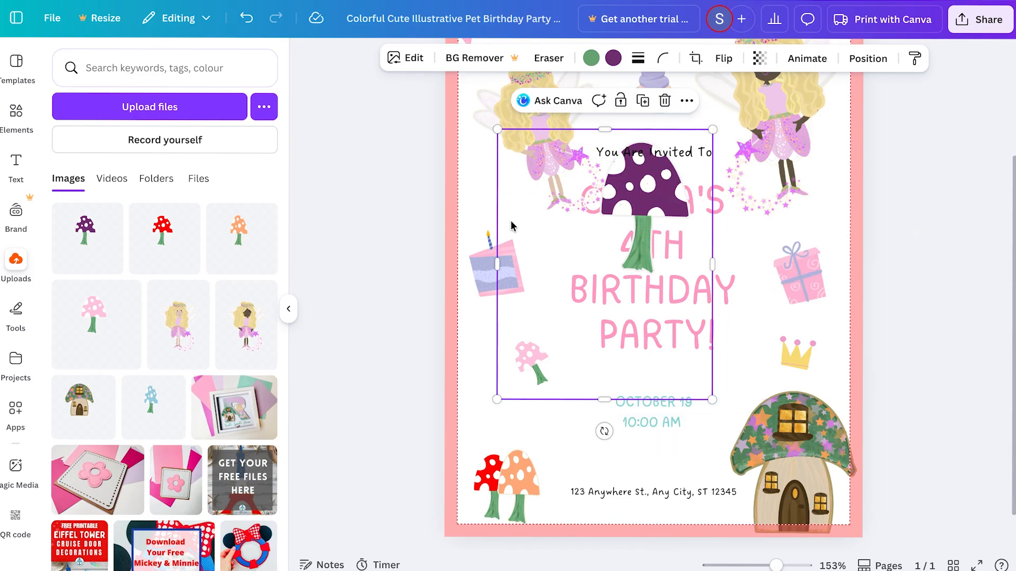
{"action": "left_click_drag", "start_coordinate": [496, 264], "coordinate": [551, 262]}
{"action": "left_click_drag", "start_coordinate": [632, 400], "coordinate": [633, 294]}
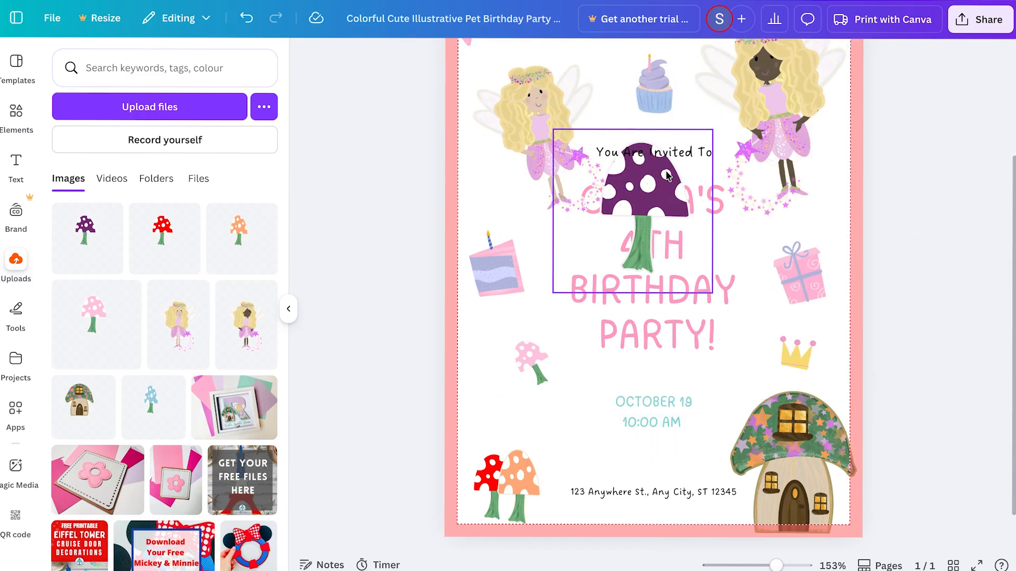
{"action": "left_click_drag", "start_coordinate": [711, 292], "coordinate": [747, 299]}
{"action": "scroll", "coordinate": [529, 265], "scroll_direction": "up", "scroll_amount": 3}
{"action": "left_click", "coordinate": [342, 189]}
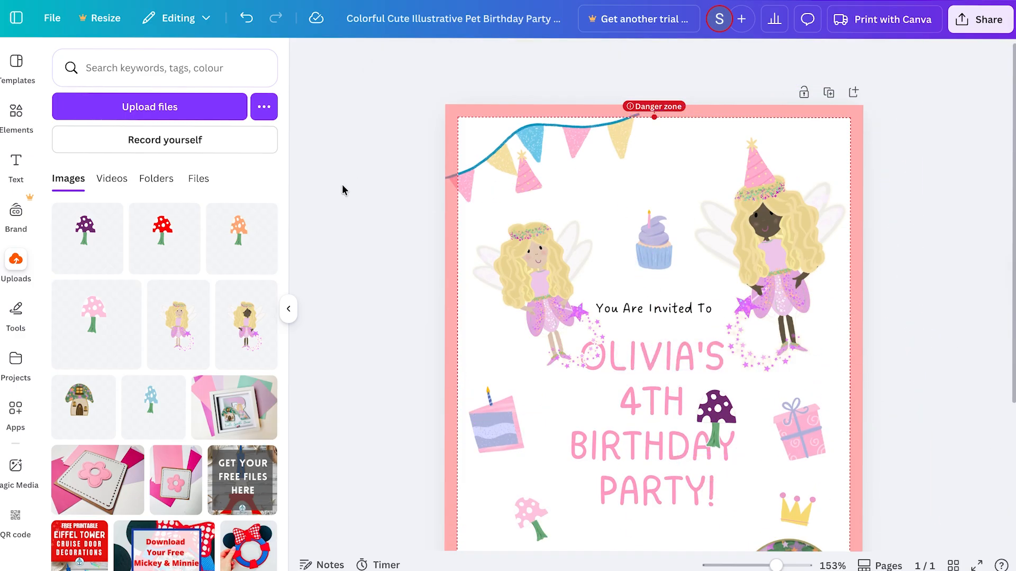
Place the purple toadstool tilted above the fairy house, and rearrange the crown, cake slice and pink toadstool along the invitation's left side
{"action": "scroll", "coordinate": [385, 223], "scroll_direction": "down", "scroll_amount": 4}
{"action": "left_click_drag", "start_coordinate": [715, 222], "coordinate": [730, 303]}
{"action": "left_click_drag", "start_coordinate": [778, 303], "coordinate": [473, 153]}
{"action": "left_click_drag", "start_coordinate": [736, 302], "coordinate": [783, 312]}
{"action": "left_click_drag", "start_coordinate": [773, 369], "coordinate": [752, 363]}
{"action": "left_click", "coordinate": [389, 267]}
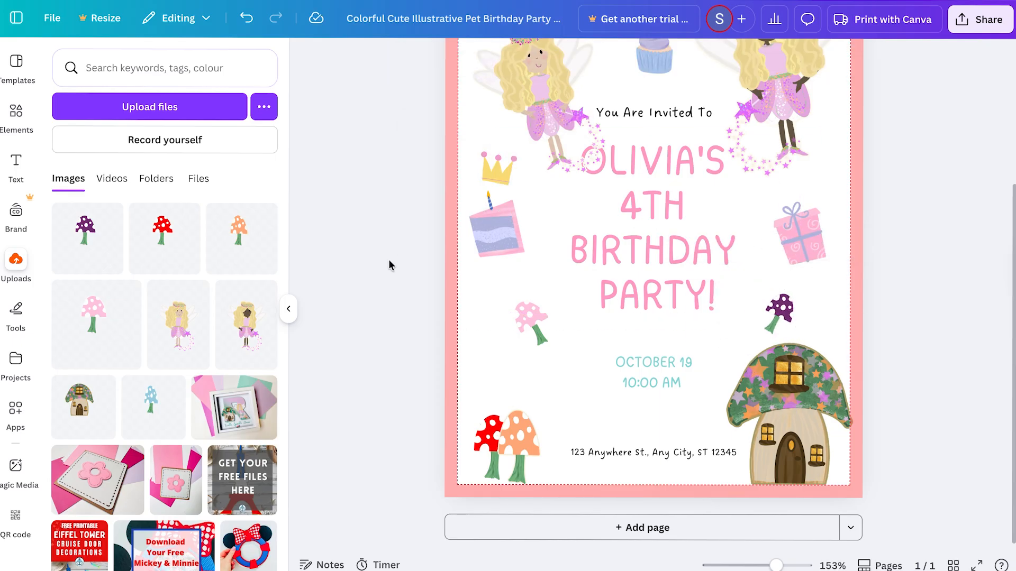
{"action": "left_click_drag", "start_coordinate": [488, 240], "coordinate": [490, 273]}
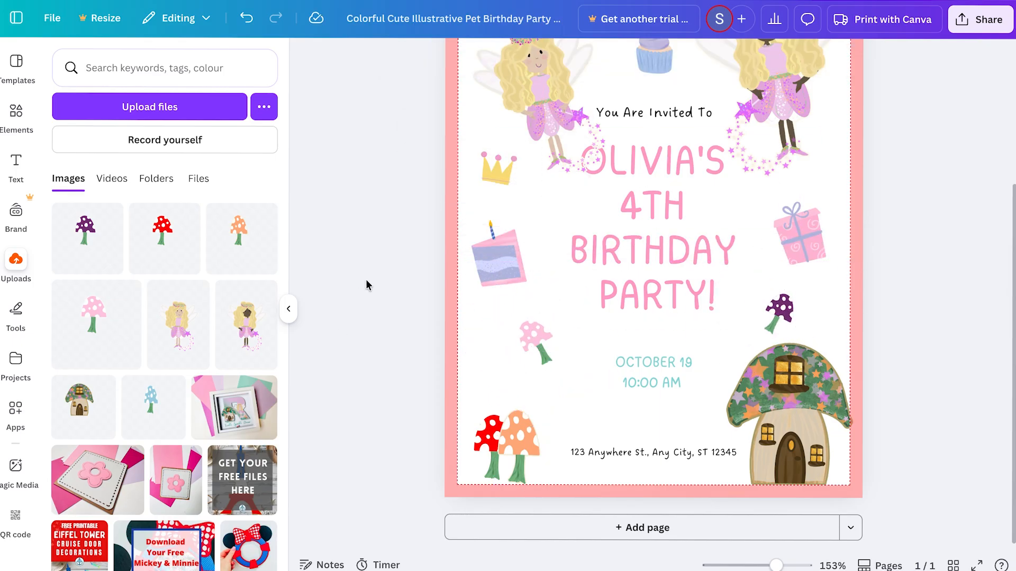
Adjust the layer order of the large pink birthday heading that overlaps the fairies' wand stars
{"action": "scroll", "coordinate": [368, 285], "scroll_direction": "up", "scroll_amount": 3}
{"action": "left_click", "coordinate": [637, 355]}
{"action": "right_click", "coordinate": [637, 356]}
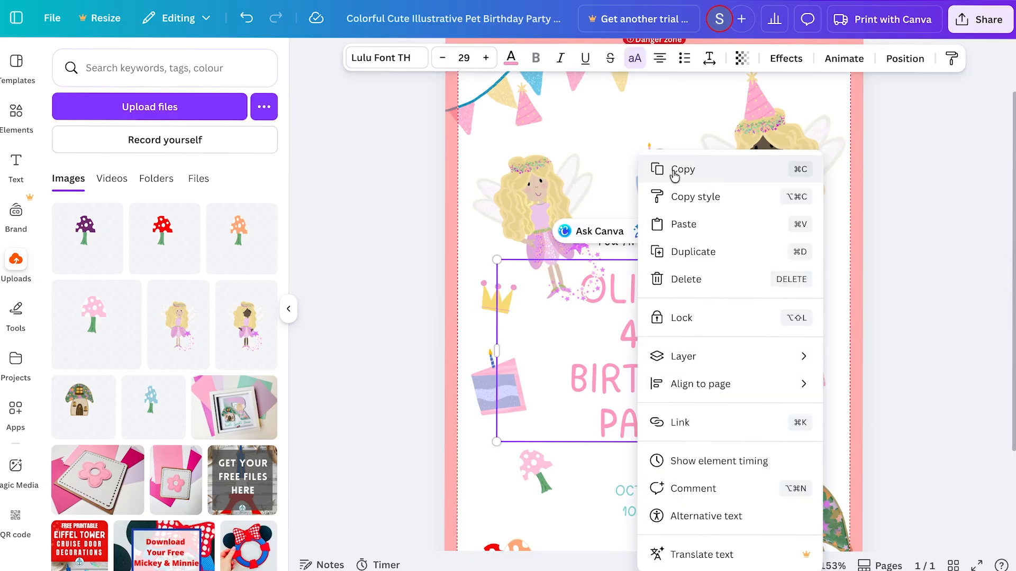
{"action": "mouse_move", "coordinate": [656, 359]}
{"action": "left_click", "coordinate": [884, 357]}
{"action": "left_click", "coordinate": [381, 220]}
Move the crown up between the bunting and the right-hand fairy's hat, and nudge the fairy house slightly left
{"action": "scroll", "coordinate": [381, 219], "scroll_direction": "down", "scroll_amount": 1}
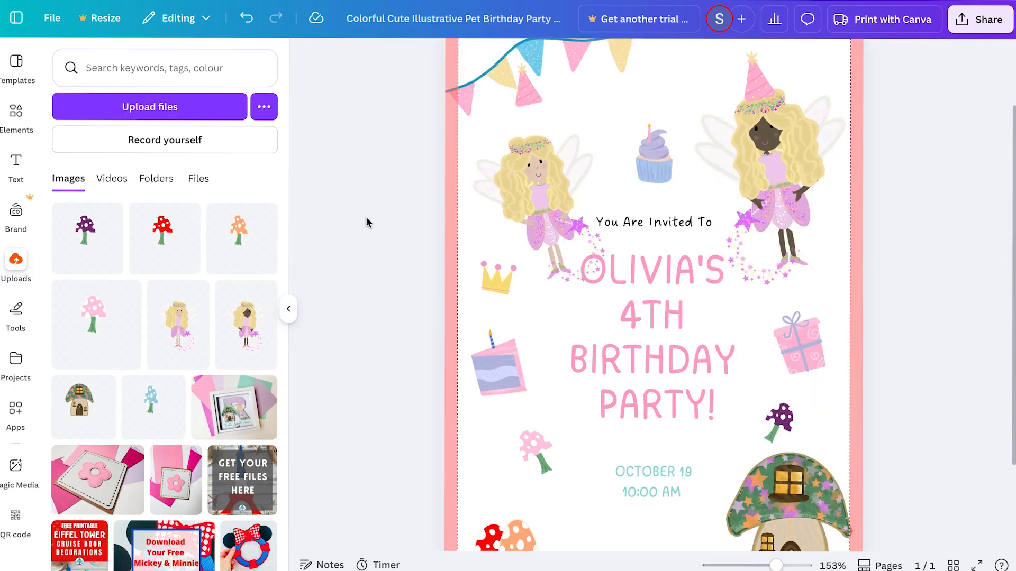
{"action": "scroll", "coordinate": [381, 219], "scroll_direction": "up", "scroll_amount": 2}
{"action": "scroll", "coordinate": [418, 243], "scroll_direction": "down", "scroll_amount": 2}
{"action": "left_click_drag", "start_coordinate": [496, 284], "coordinate": [677, 146]}
{"action": "left_click", "coordinate": [377, 197]}
{"action": "scroll", "coordinate": [374, 195], "scroll_direction": "down", "scroll_amount": 3}
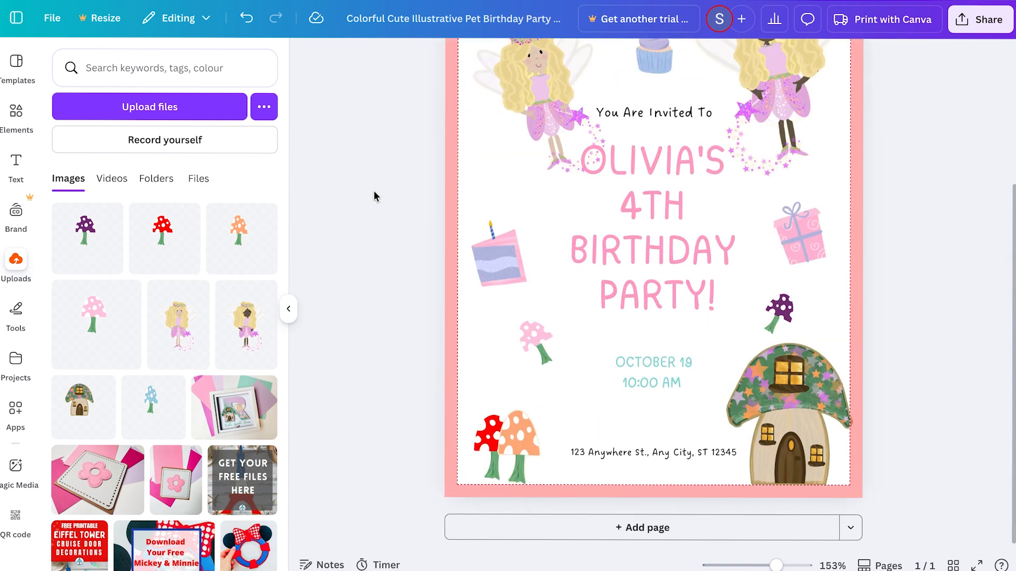
{"action": "left_click", "coordinate": [777, 374]}
{"action": "left_click", "coordinate": [413, 296]}
{"action": "scroll", "coordinate": [414, 296], "scroll_direction": "up", "scroll_amount": 3}
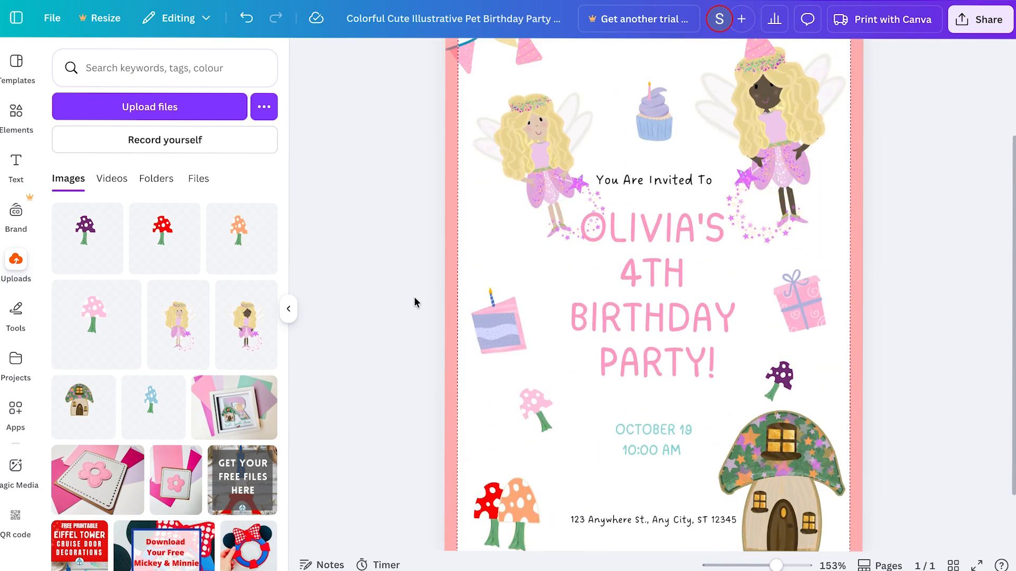
Rename the design "Pary" and download it as a PNG
{"action": "left_click", "coordinate": [442, 20]}
{"action": "type", "text": "Pary"}
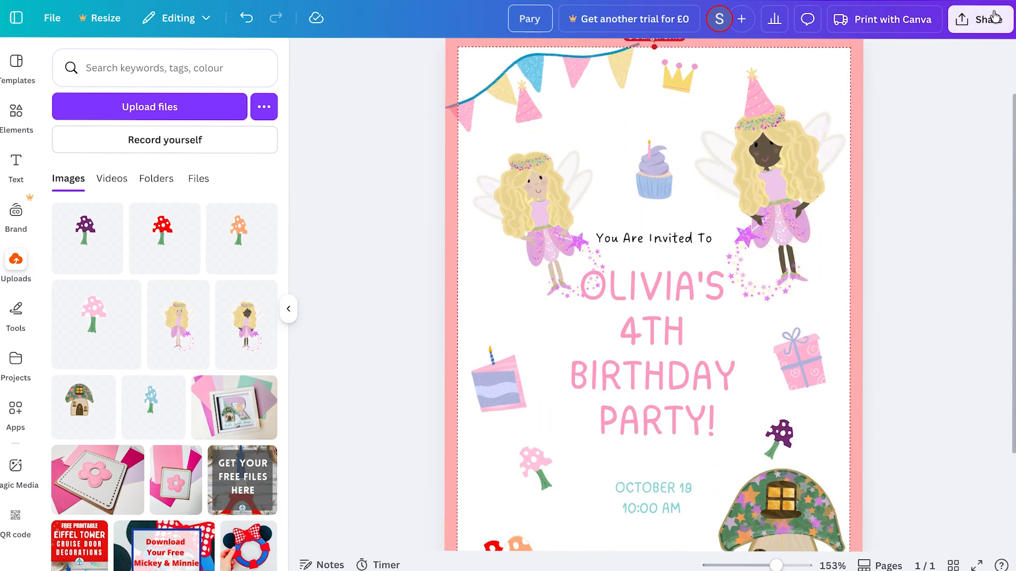
{"action": "left_click", "coordinate": [985, 19]}
{"action": "left_click", "coordinate": [767, 303]}
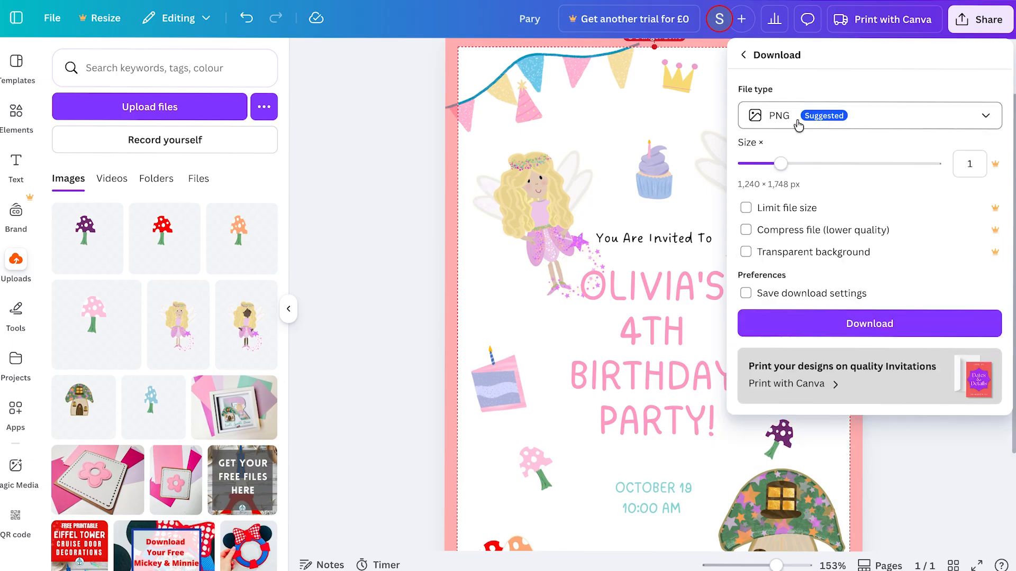
{"action": "left_click", "coordinate": [836, 324]}
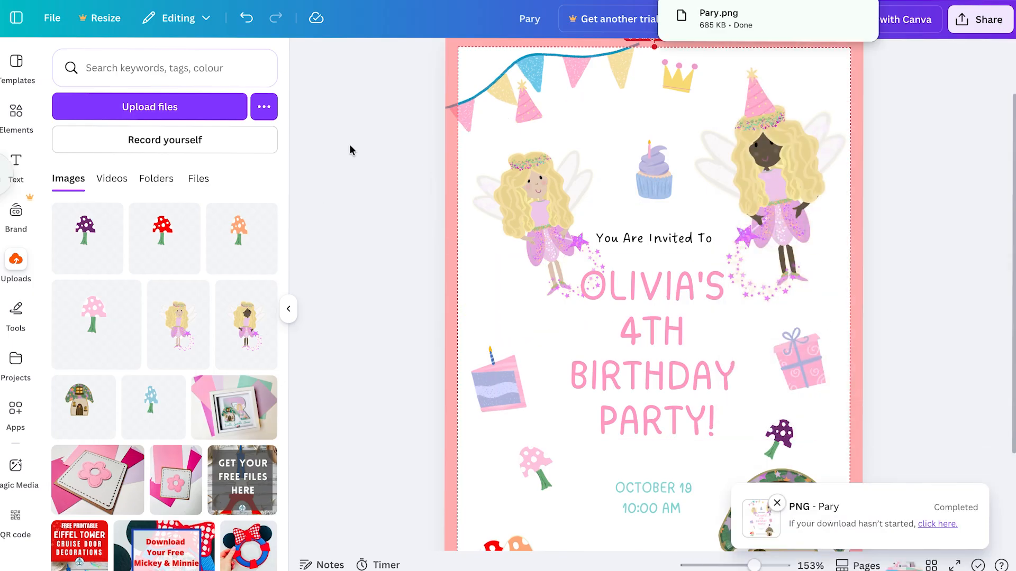
{"action": "scroll", "coordinate": [373, 218], "scroll_direction": "up", "scroll_amount": 2}
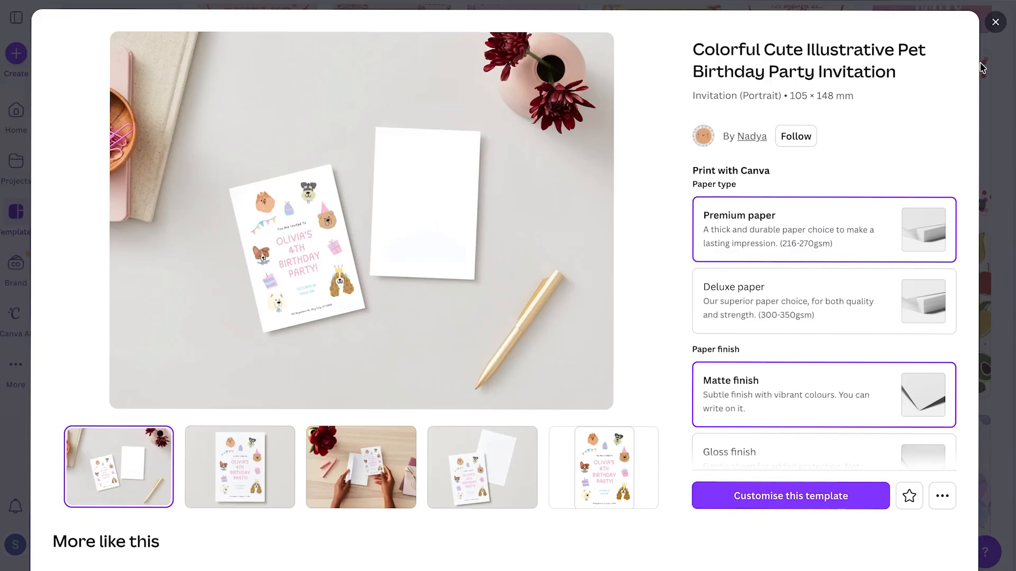
Leave the invitation template preview and create a new blank Document (A4 Landscape) design
{"action": "left_click", "coordinate": [997, 19]}
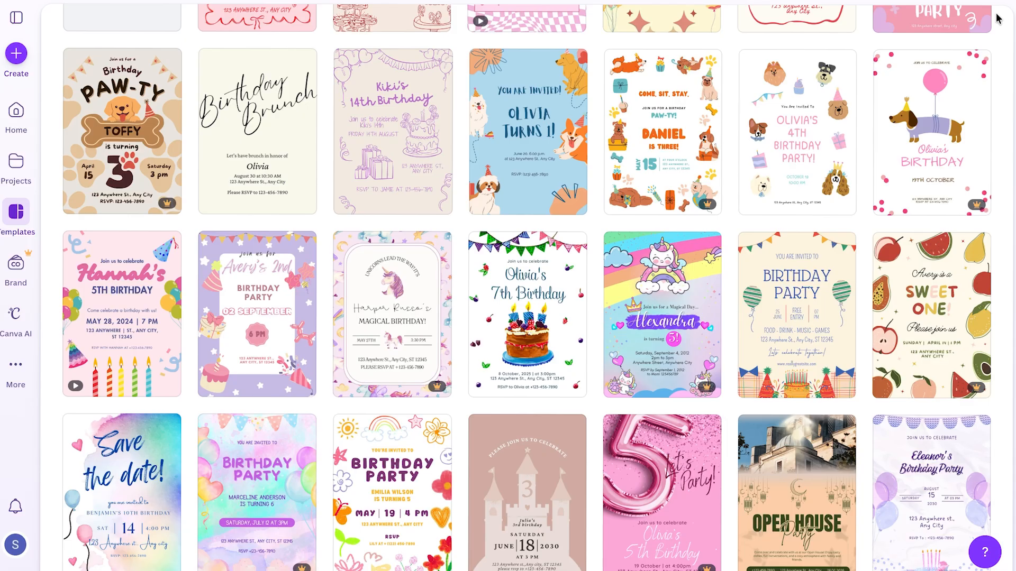
{"action": "scroll", "coordinate": [529, 166], "scroll_direction": "up", "scroll_amount": 8}
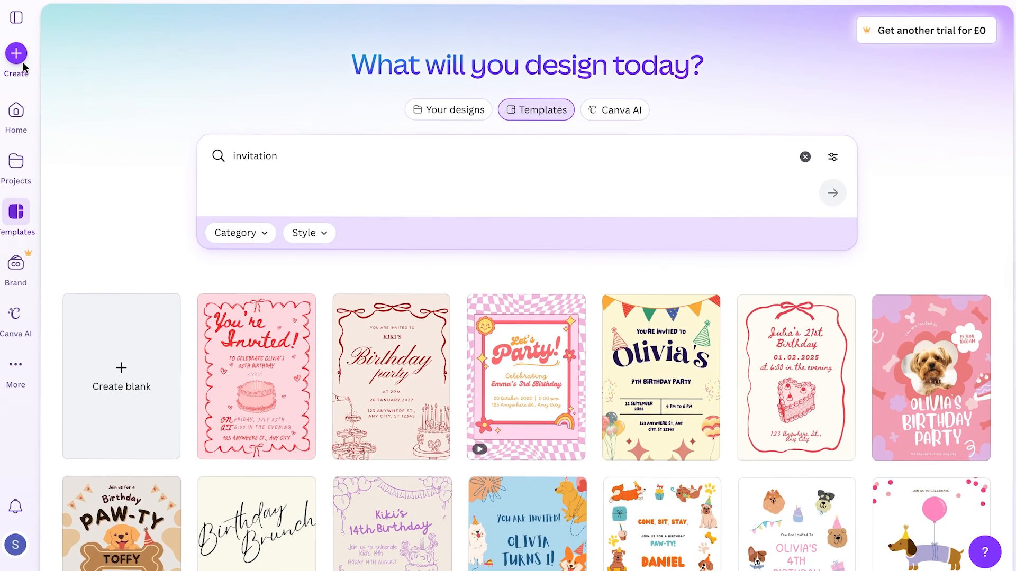
{"action": "left_click", "coordinate": [16, 54]}
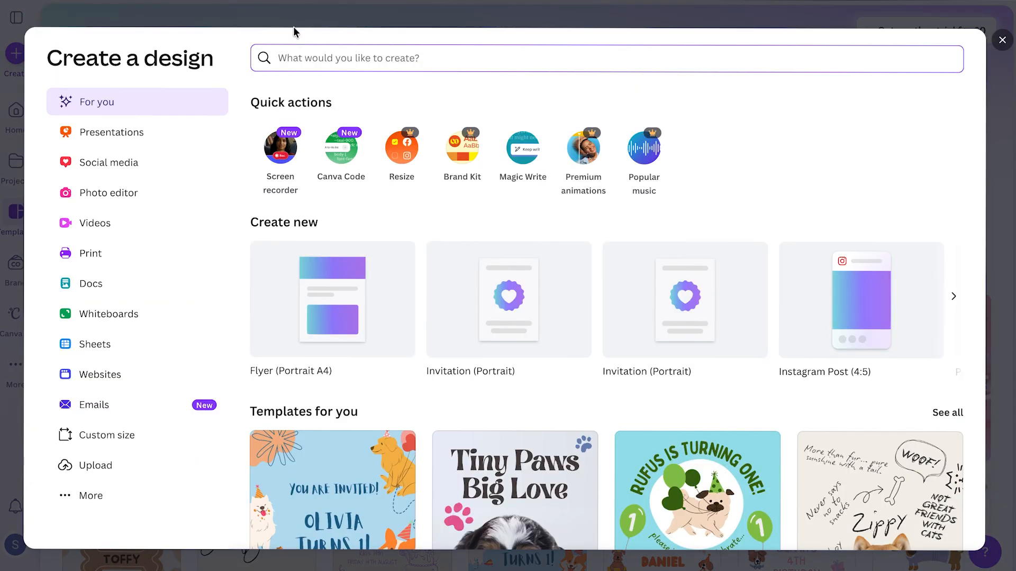
{"action": "type", "text": "a4"}
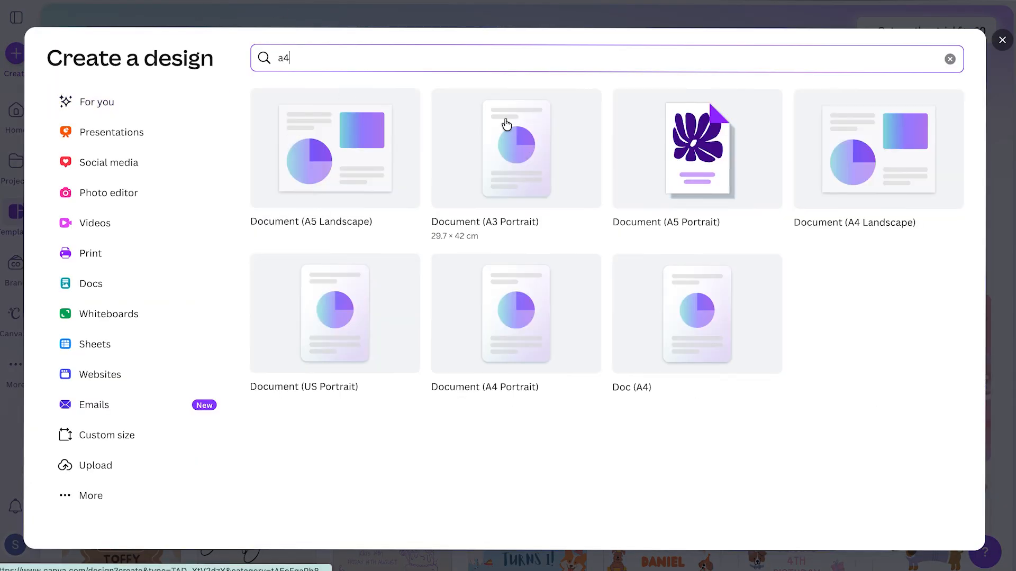
{"action": "left_click", "coordinate": [877, 153]}
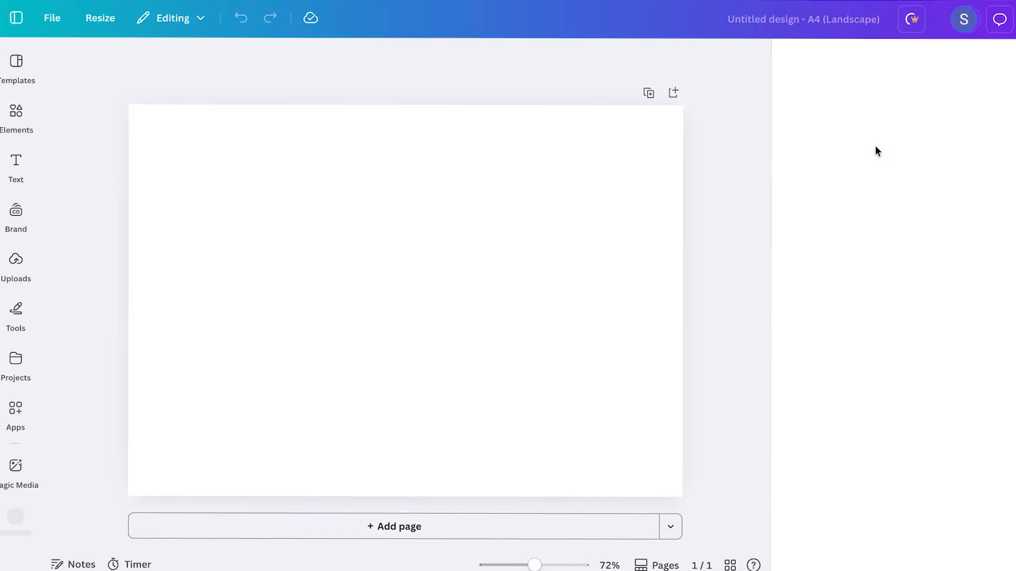
Add the finished invitation image from the uploads and enlarge it to fill the left half of the A4 page
{"action": "left_click", "coordinate": [15, 164]}
{"action": "left_click", "coordinate": [16, 261]}
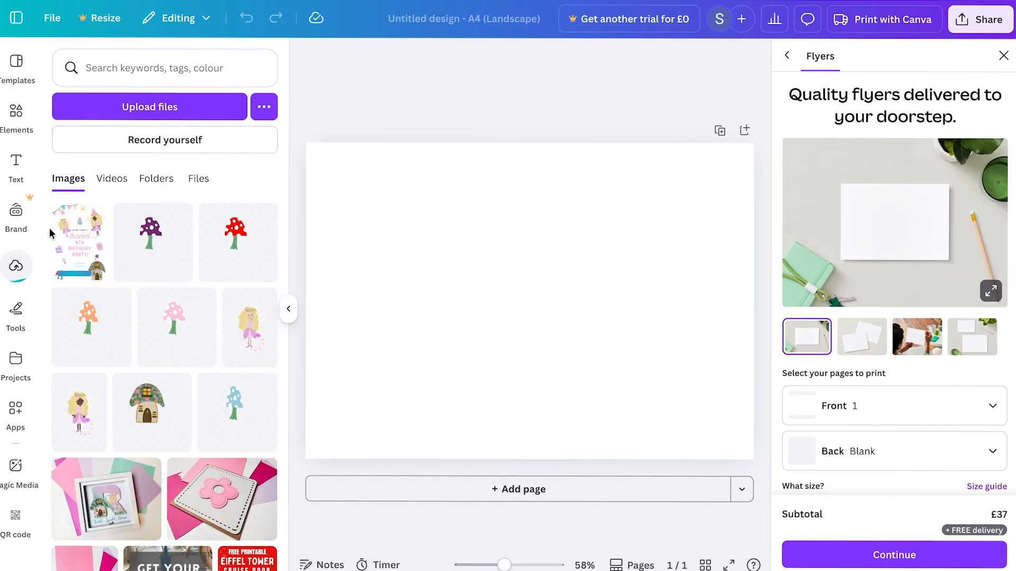
{"action": "left_click", "coordinate": [76, 242]}
{"action": "left_click_drag", "start_coordinate": [516, 278], "coordinate": [368, 225]}
{"action": "left_click_drag", "start_coordinate": [453, 346], "coordinate": [527, 452]}
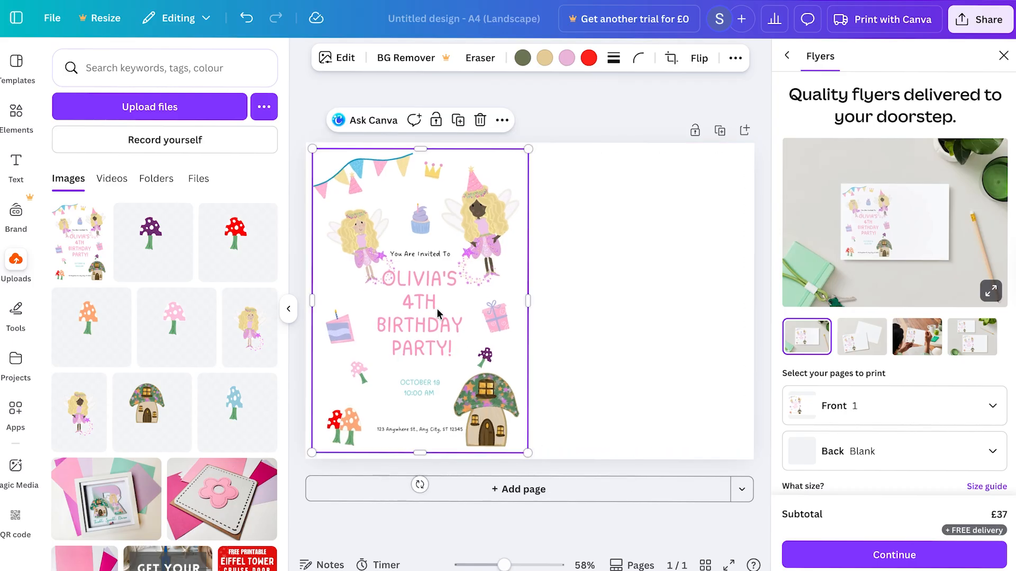
Give the invitation image a solid border with stroke weight 8 in the pink from its photo colours
{"action": "left_click", "coordinate": [614, 58]}
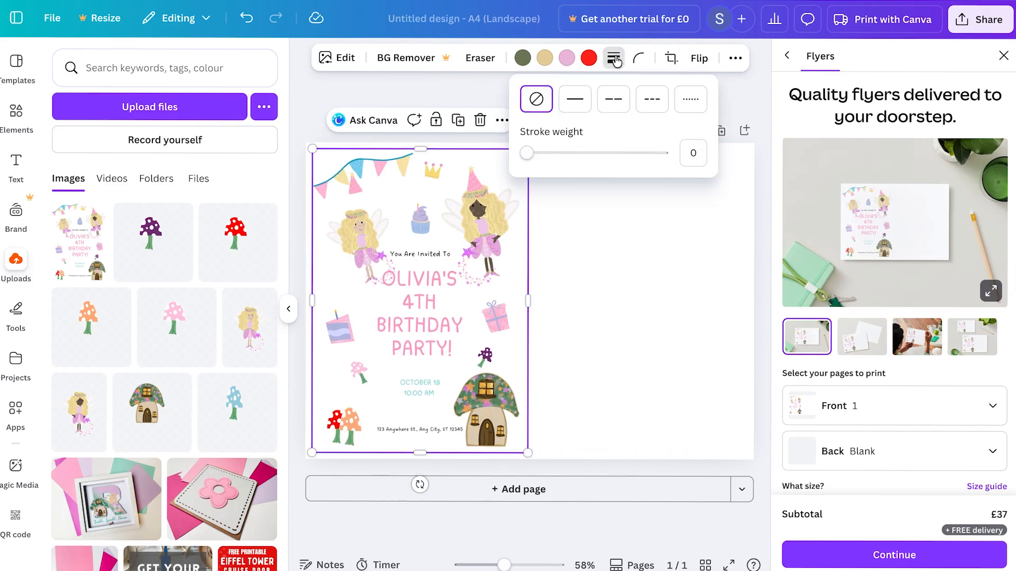
{"action": "left_click_drag", "start_coordinate": [536, 155], "coordinate": [537, 154]}
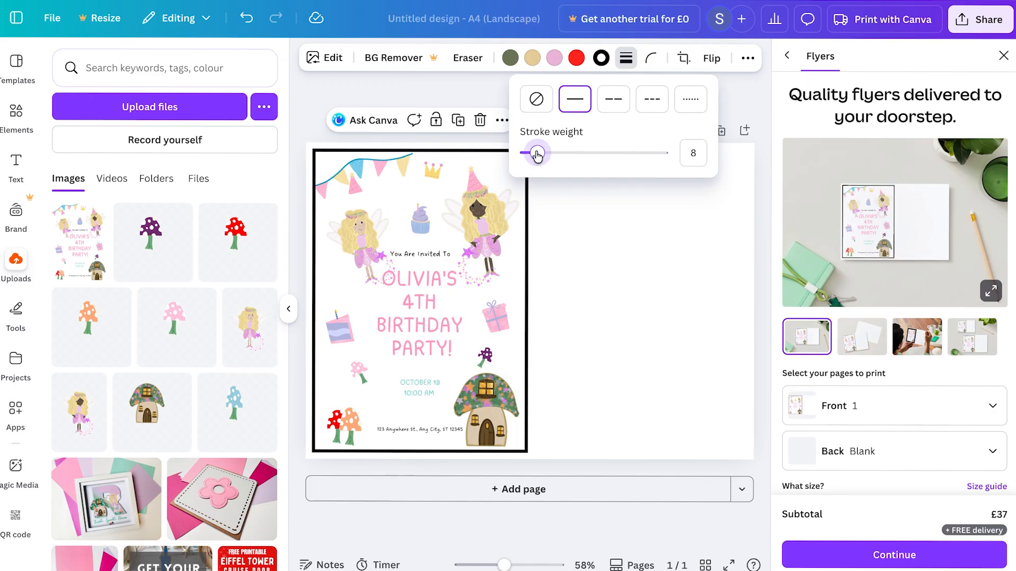
{"action": "left_click", "coordinate": [603, 67]}
{"action": "left_click", "coordinate": [602, 65]}
{"action": "left_click", "coordinate": [606, 61]}
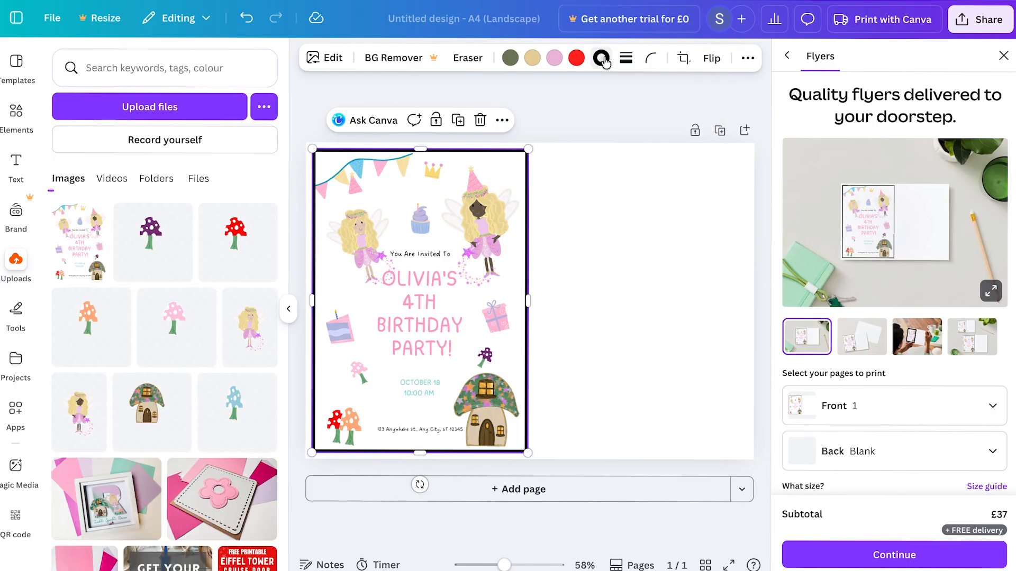
{"action": "left_click", "coordinate": [606, 62]}
{"action": "left_click", "coordinate": [170, 254]}
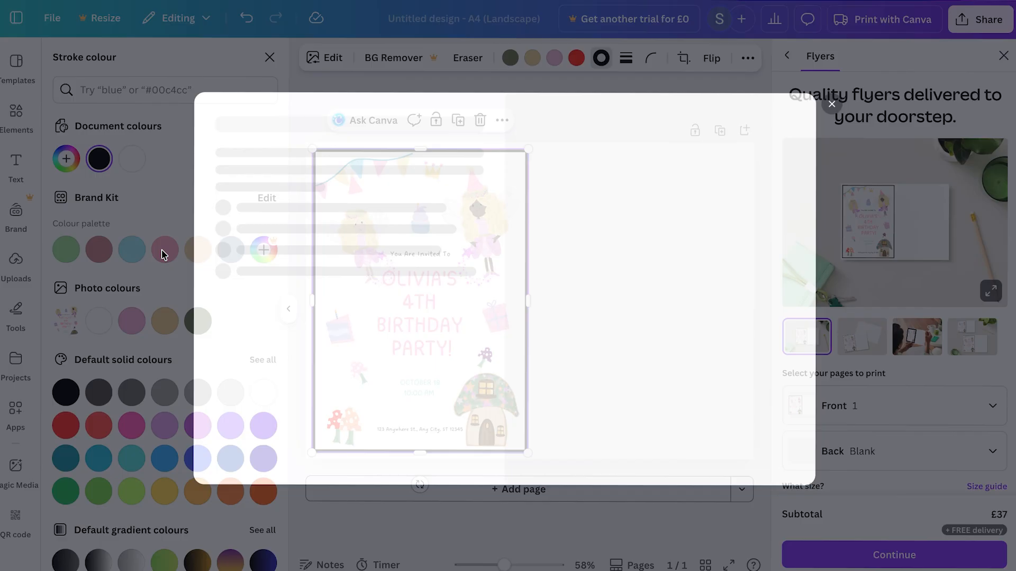
{"action": "left_click", "coordinate": [844, 98]}
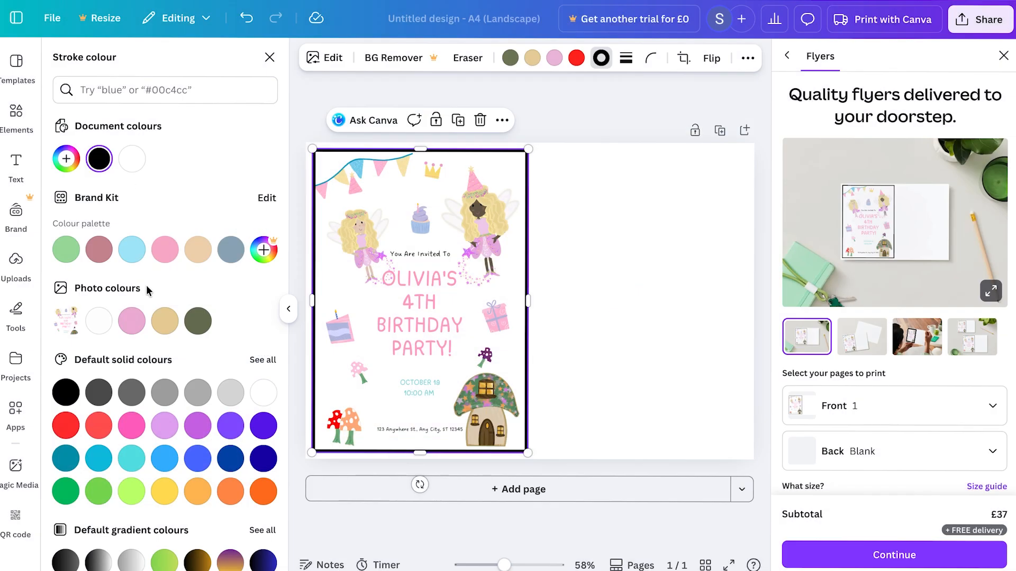
{"action": "left_click", "coordinate": [131, 321]}
{"action": "left_click", "coordinate": [611, 267]}
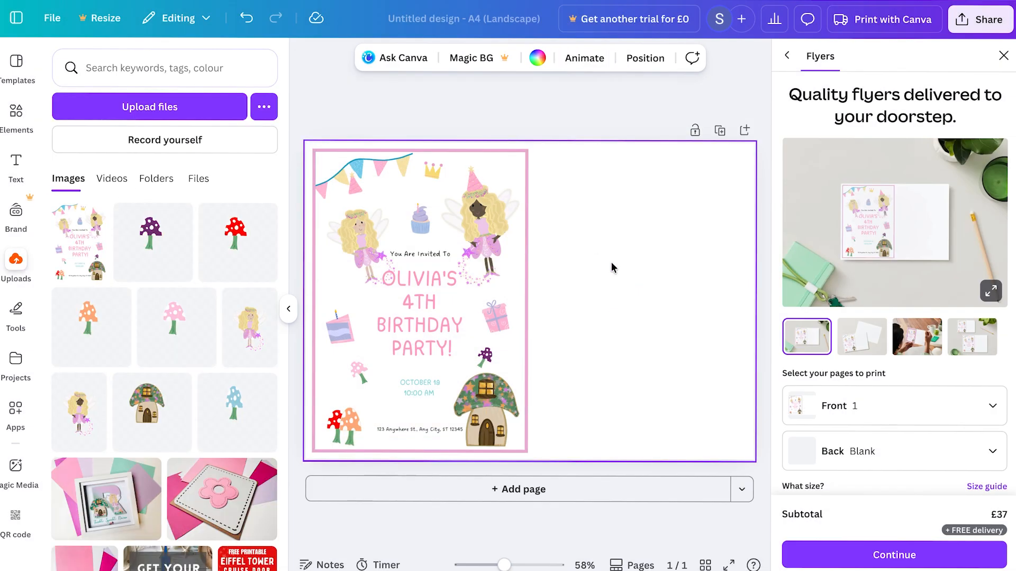
Duplicate the bordered invitation and place the copy on the right half of the page
{"action": "left_click", "coordinate": [420, 281]}
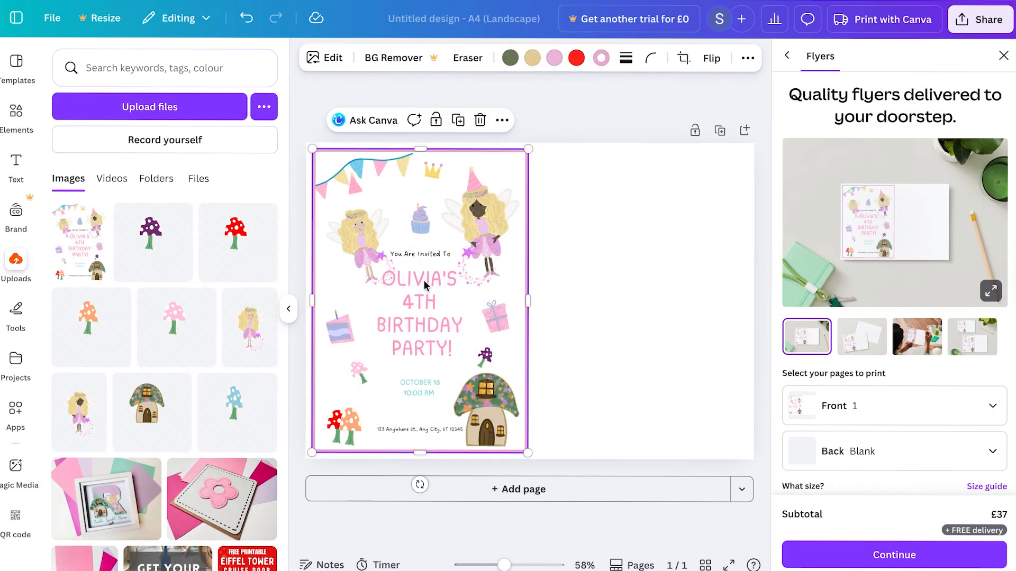
{"action": "left_click_drag", "start_coordinate": [424, 280], "coordinate": [617, 288]}
{"action": "left_click", "coordinate": [379, 94]}
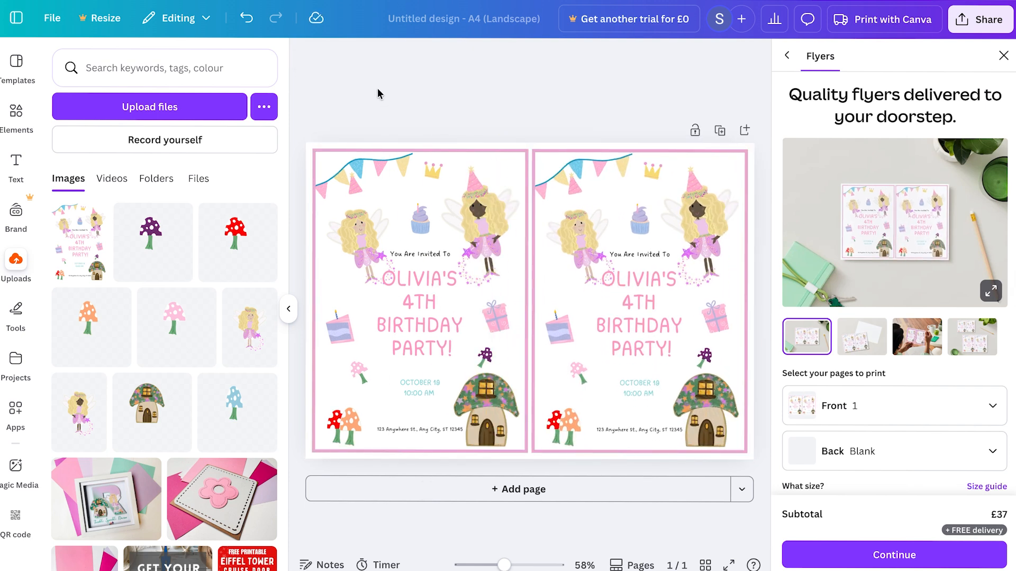
Fine-tune the spacing of the two invitations by shifting the left one to the page edge, and dismiss the flyer printing offer
{"action": "left_click", "coordinate": [409, 237]}
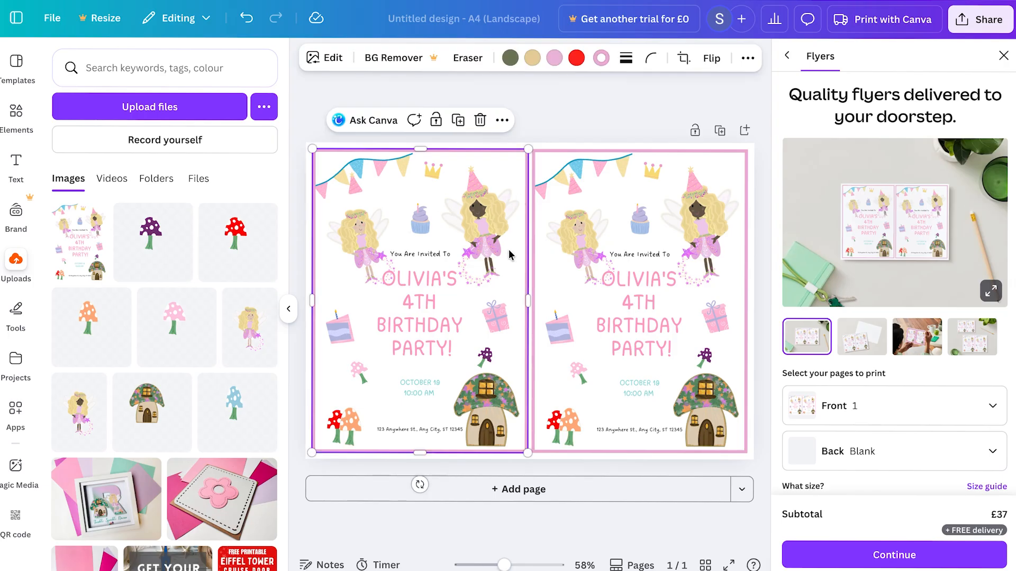
{"action": "left_click_drag", "start_coordinate": [578, 186], "coordinate": [599, 188]}
{"action": "left_click", "coordinate": [434, 129]}
{"action": "left_click_drag", "start_coordinate": [717, 297], "coordinate": [711, 292]}
{"action": "left_click", "coordinate": [418, 116]}
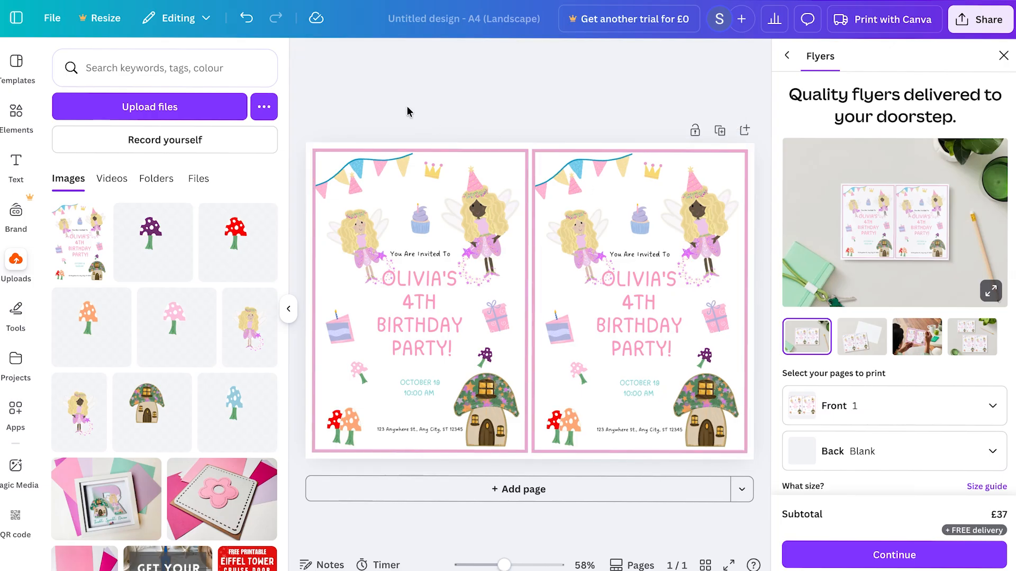
{"action": "left_click_drag", "start_coordinate": [365, 241], "coordinate": [368, 242]}
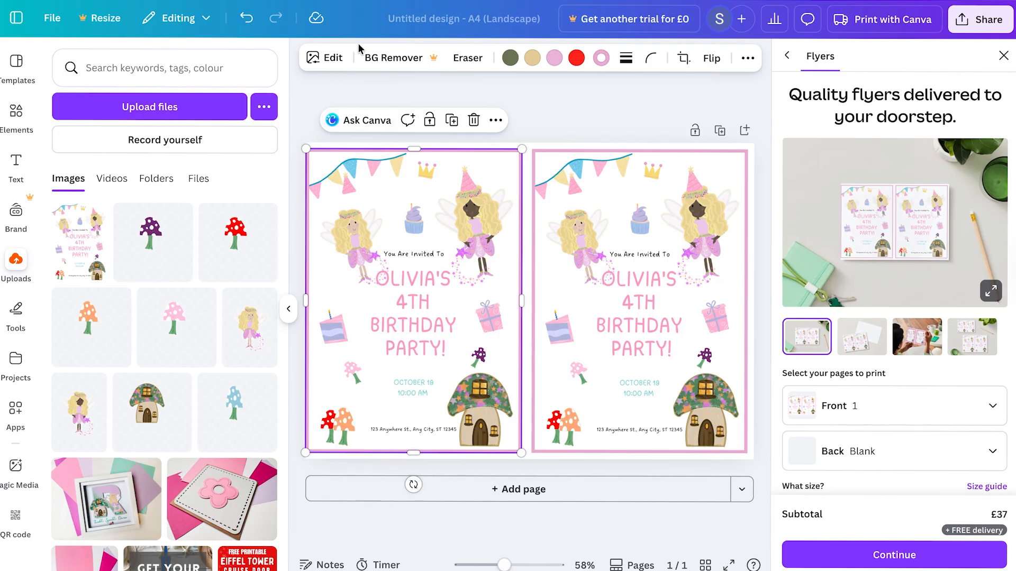
{"action": "left_click", "coordinate": [1005, 56]}
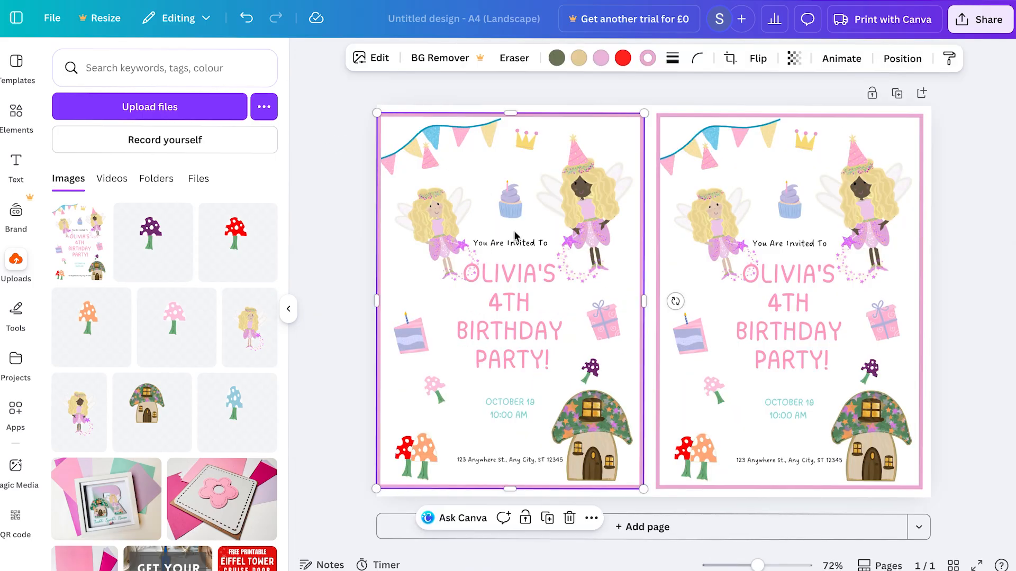
Shift the left invitation slightly right so it sits close beside the second copy, and deselect it
{"action": "left_click_drag", "start_coordinate": [516, 235], "coordinate": [511, 207]}
{"action": "left_click", "coordinate": [336, 175]}
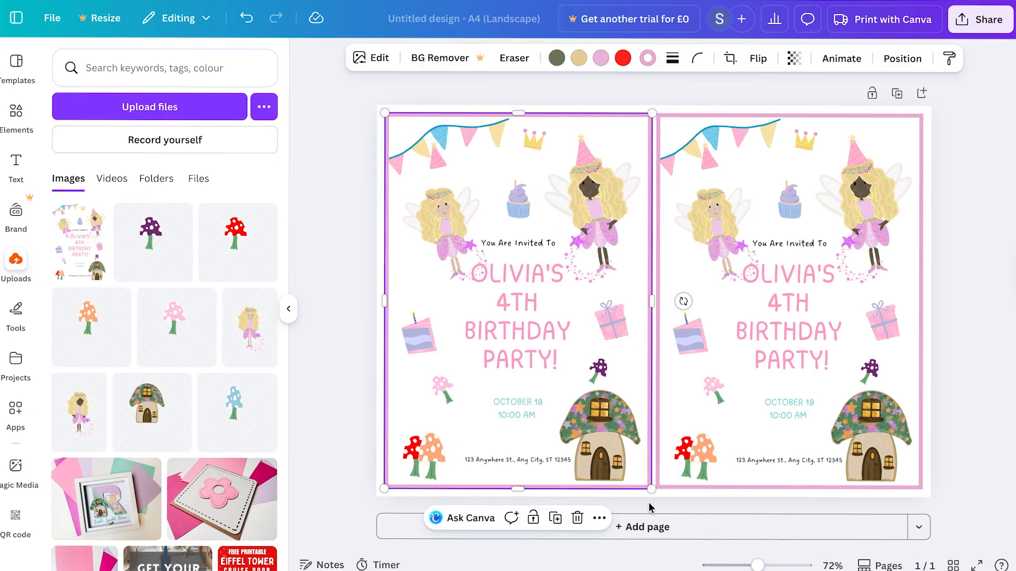
{"action": "left_click", "coordinate": [360, 274]}
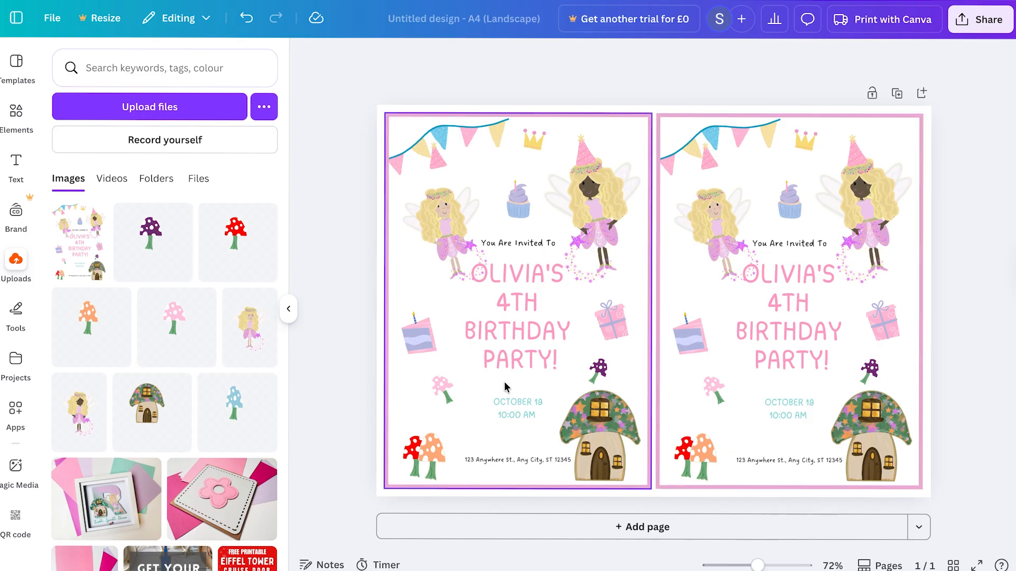
Rename the design as Invite and download it as a JPG
{"action": "left_click", "coordinate": [427, 23]}
{"action": "key", "text": "BackSpace"}
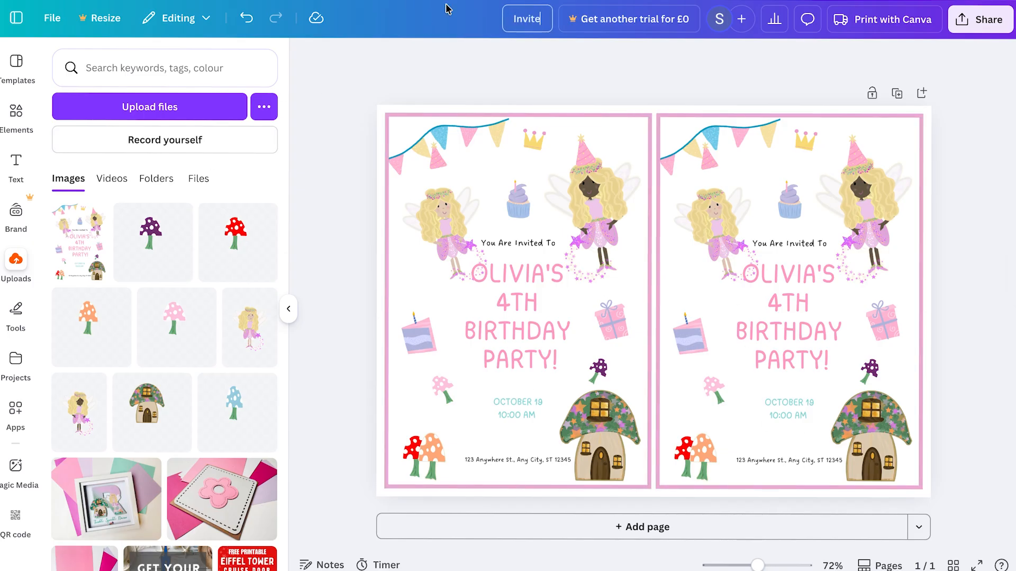
{"action": "left_click", "coordinate": [980, 20]}
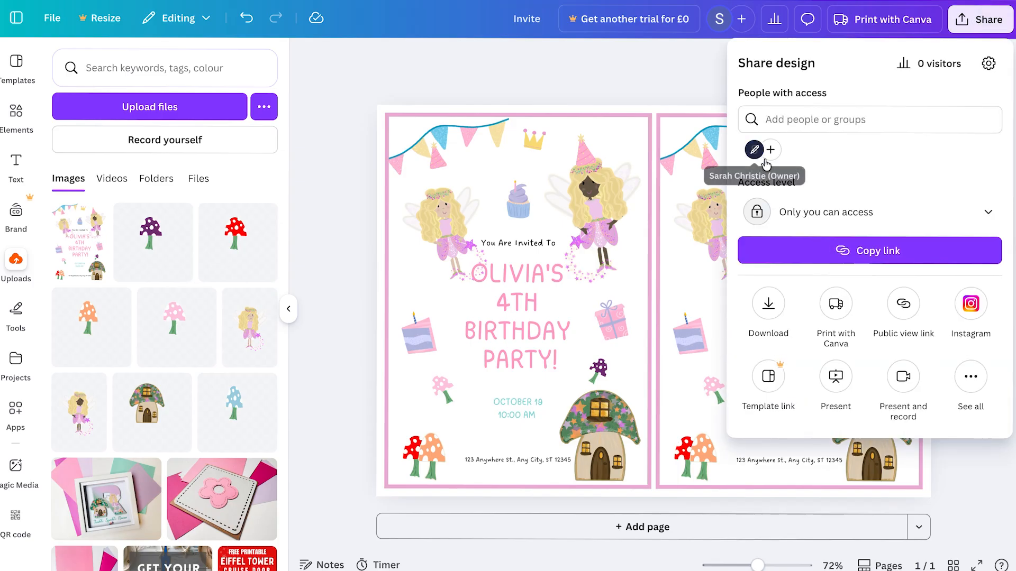
{"action": "left_click", "coordinate": [768, 304]}
{"action": "left_click", "coordinate": [756, 116]}
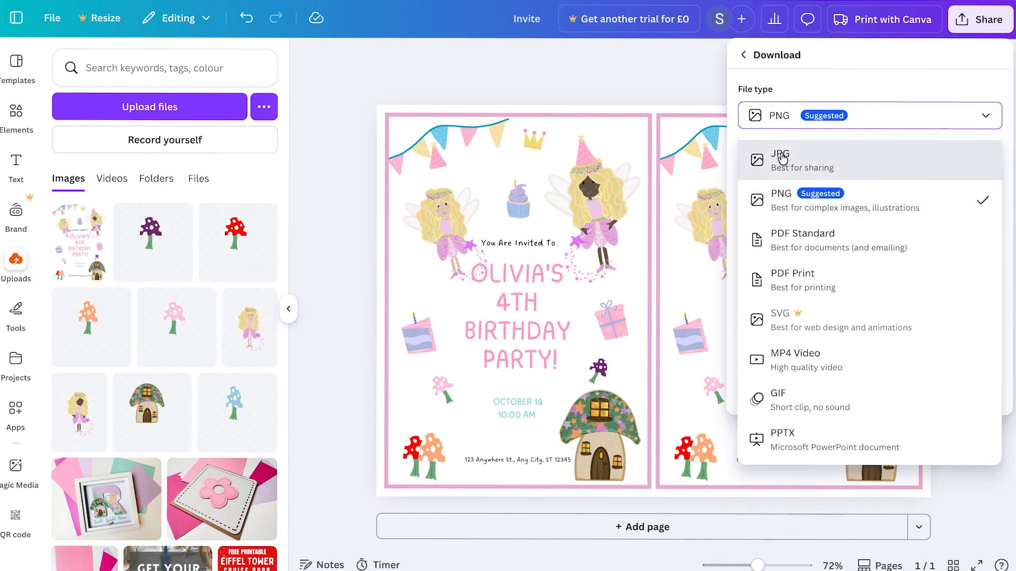
{"action": "left_click", "coordinate": [759, 159]}
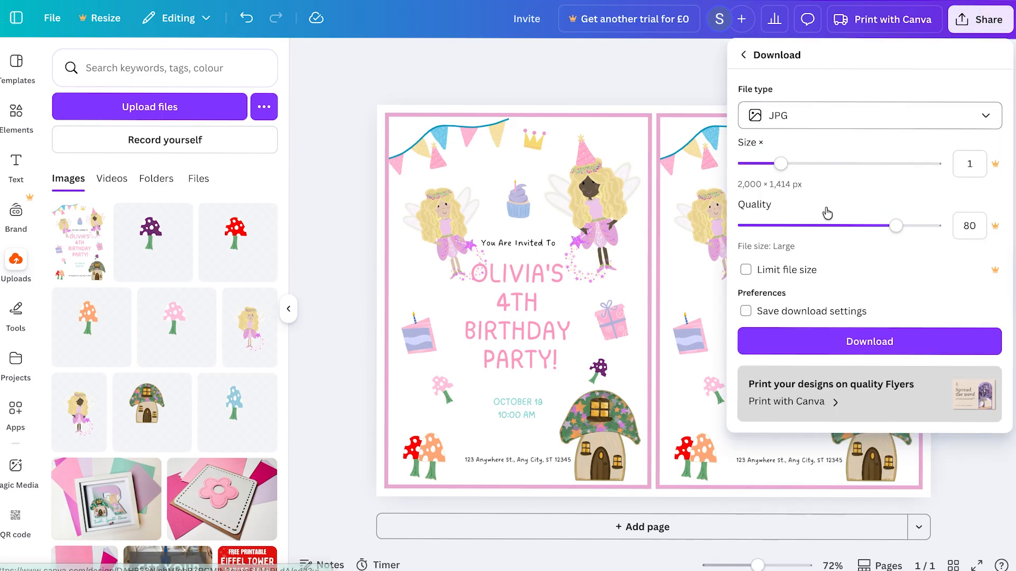
{"action": "left_click", "coordinate": [863, 345]}
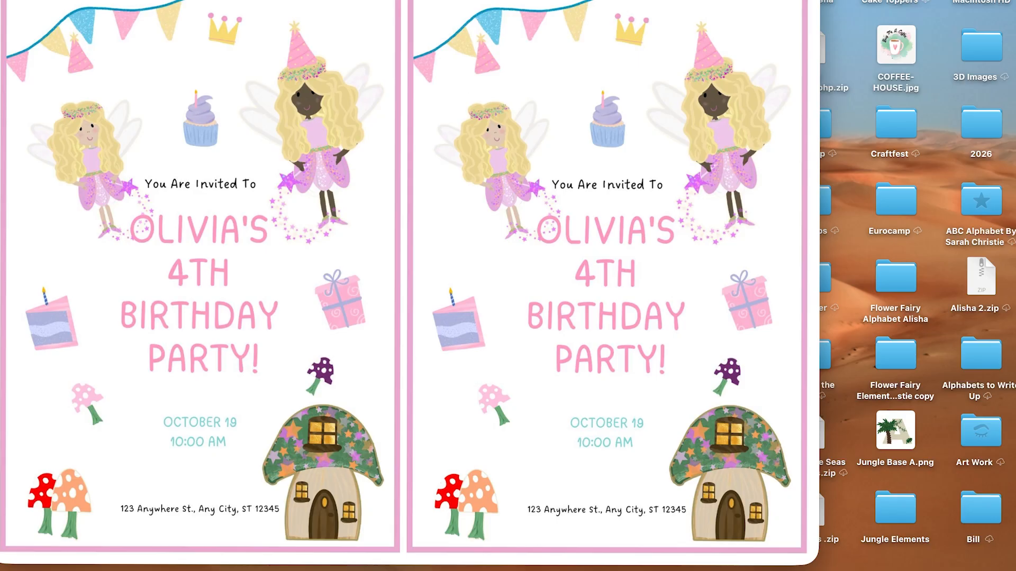
Switch to the downloaded invitation image in Preview, open its print settings and choose the HP OfficeJet Pro 8120e series printer
{"action": "left_click", "coordinate": [80, 0]}
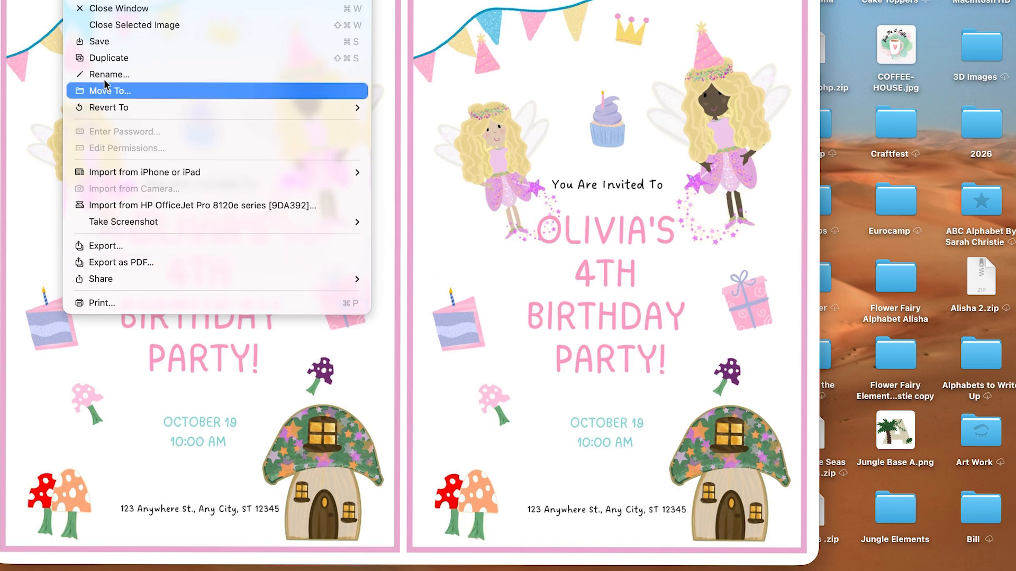
{"action": "left_click", "coordinate": [104, 302]}
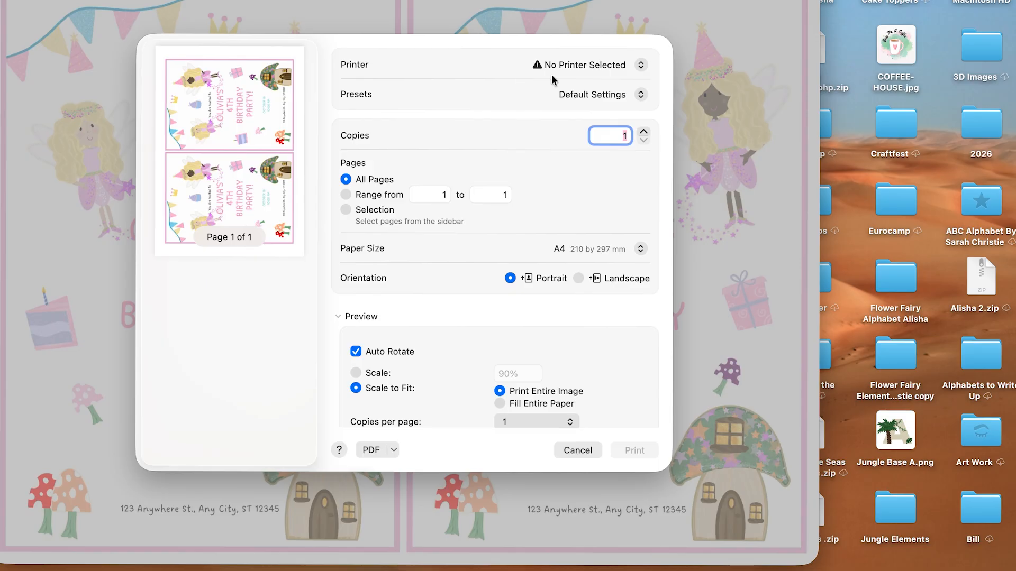
{"action": "left_click", "coordinate": [552, 68]}
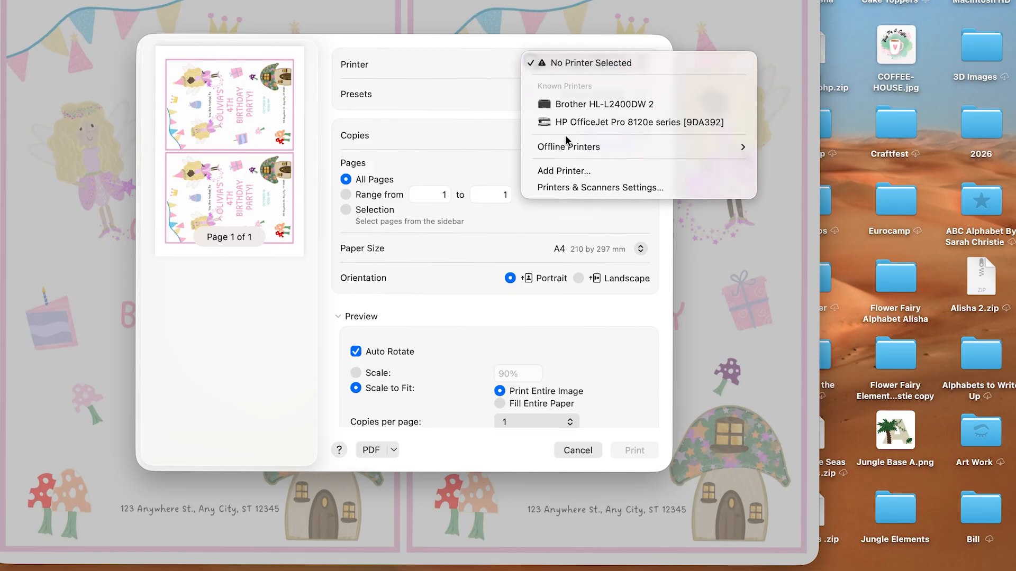
{"action": "left_click", "coordinate": [566, 117]}
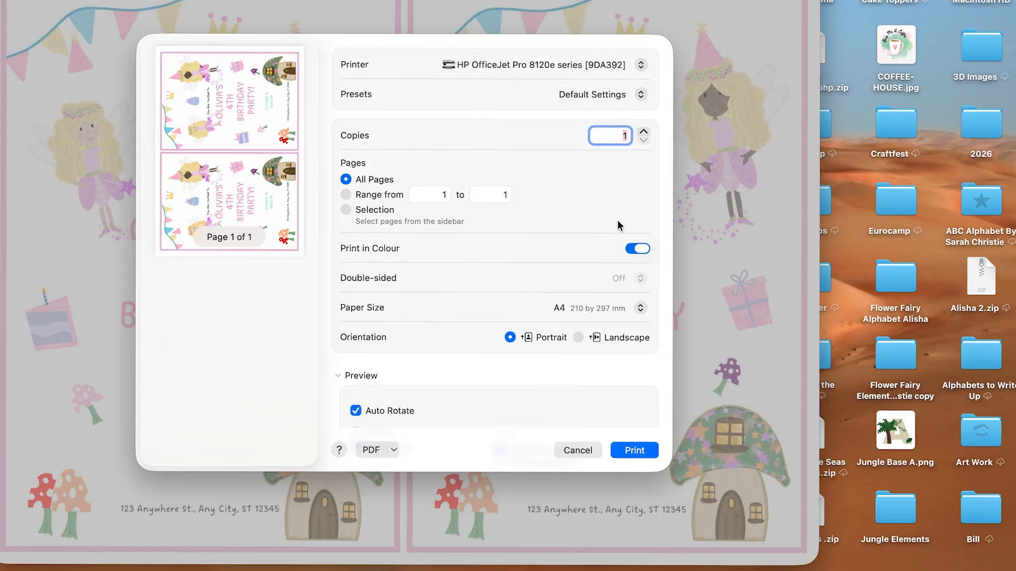
Set the print scaling to Scale to Fit with the Fill Entire Paper option
{"action": "scroll", "coordinate": [439, 297], "scroll_direction": "down", "scroll_amount": 2}
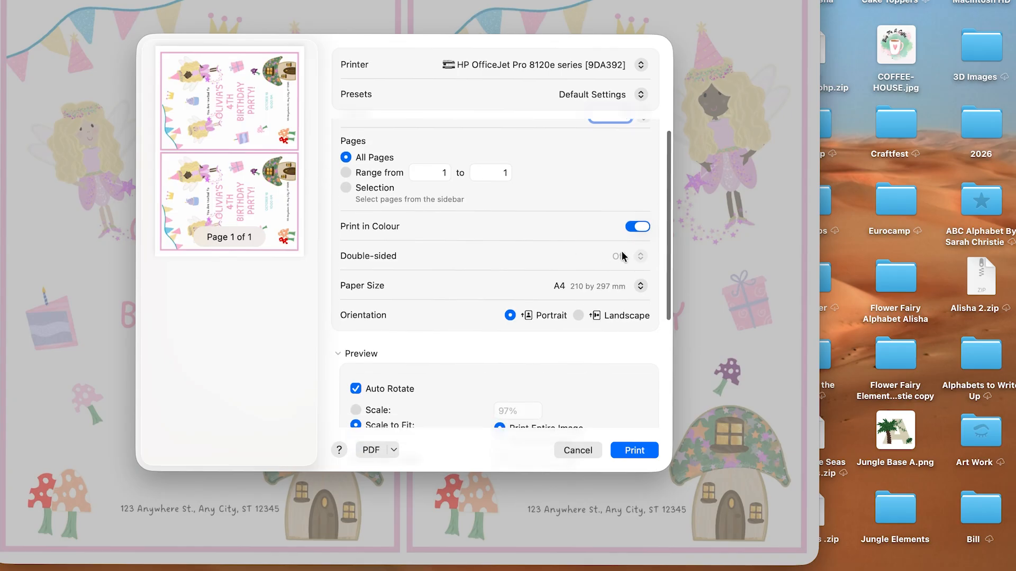
{"action": "scroll", "coordinate": [483, 332], "scroll_direction": "down", "scroll_amount": 5}
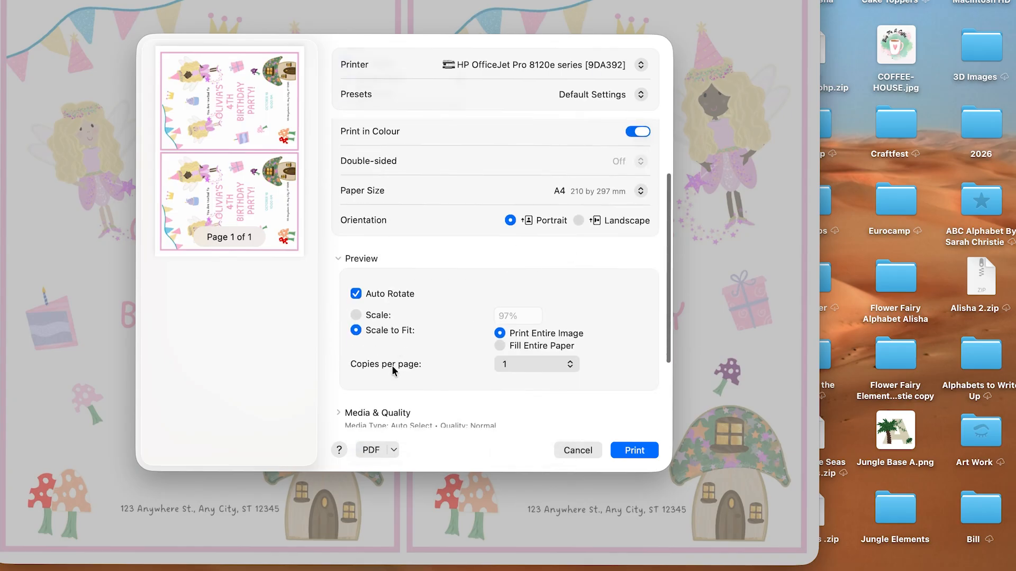
{"action": "scroll", "coordinate": [417, 355], "scroll_direction": "down", "scroll_amount": 2}
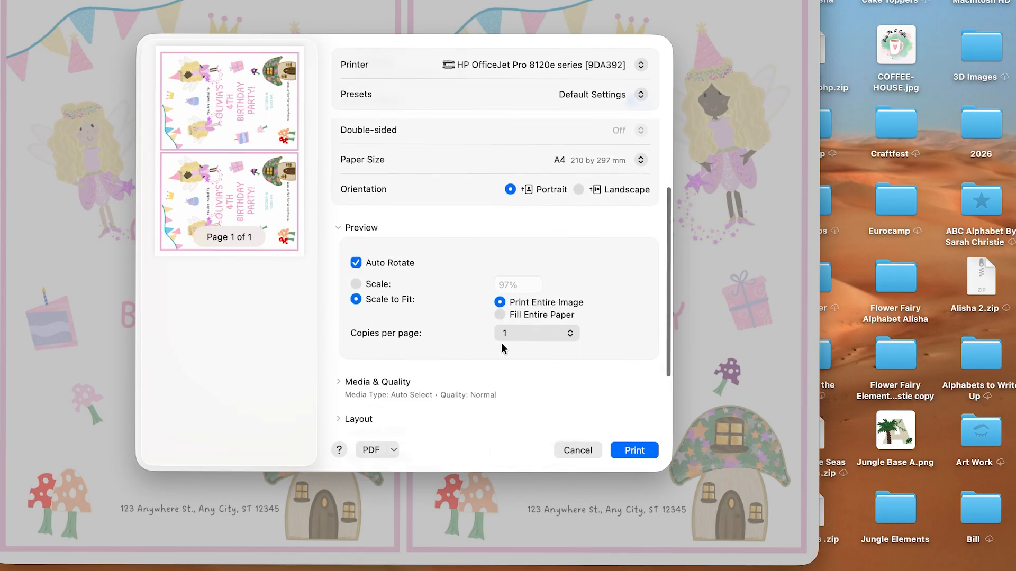
{"action": "left_click", "coordinate": [357, 285]}
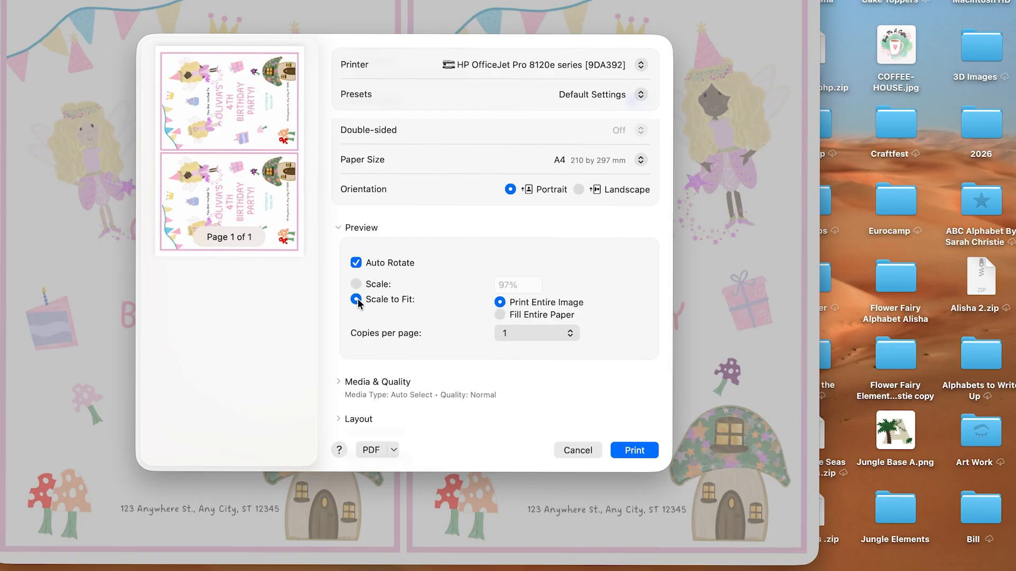
{"action": "left_click", "coordinate": [500, 315]}
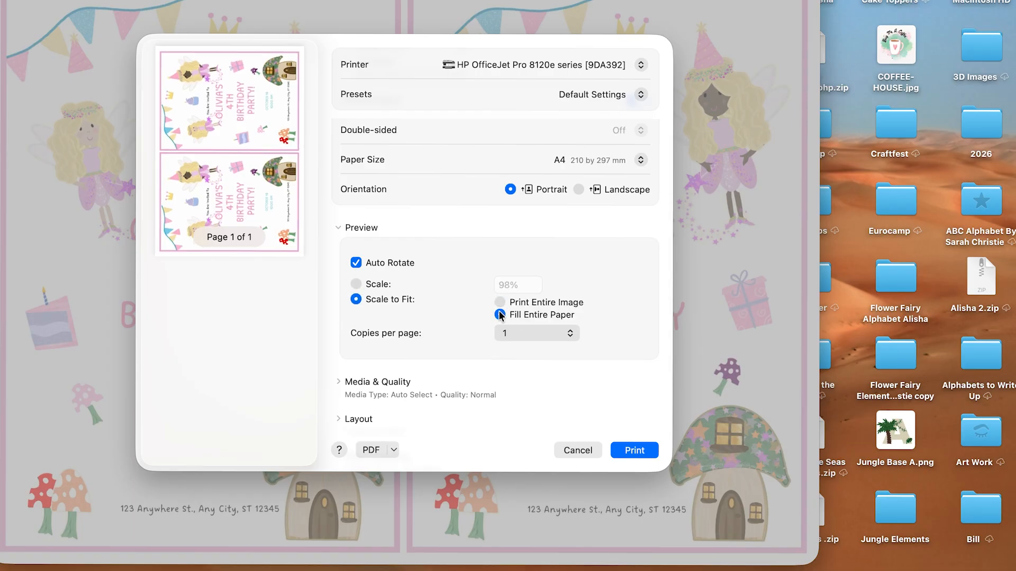
Set the print quality to Best and print the invitation sheet
{"action": "scroll", "coordinate": [600, 376], "scroll_direction": "down", "scroll_amount": 4}
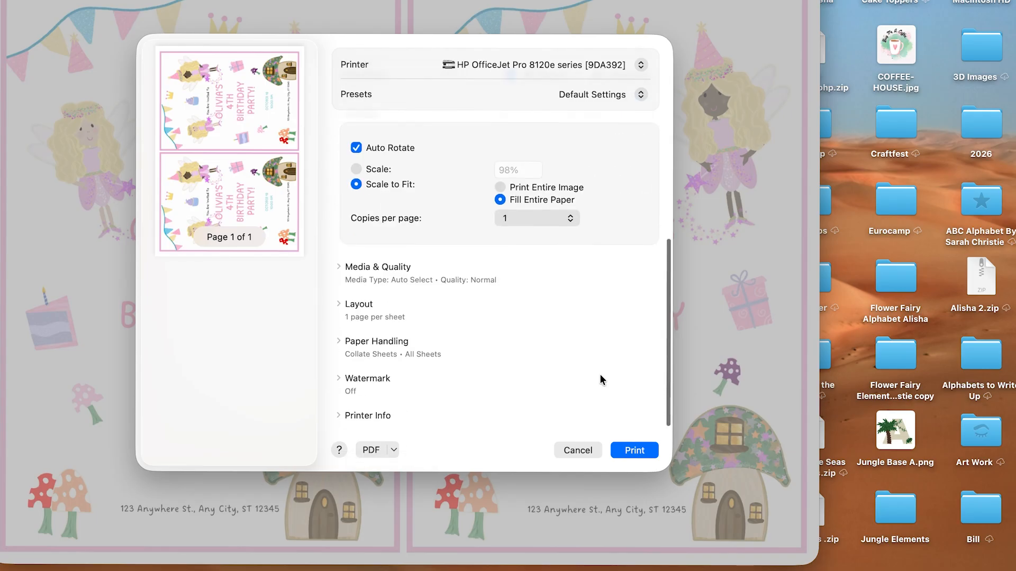
{"action": "left_click", "coordinate": [367, 271]}
{"action": "left_click", "coordinate": [607, 318]}
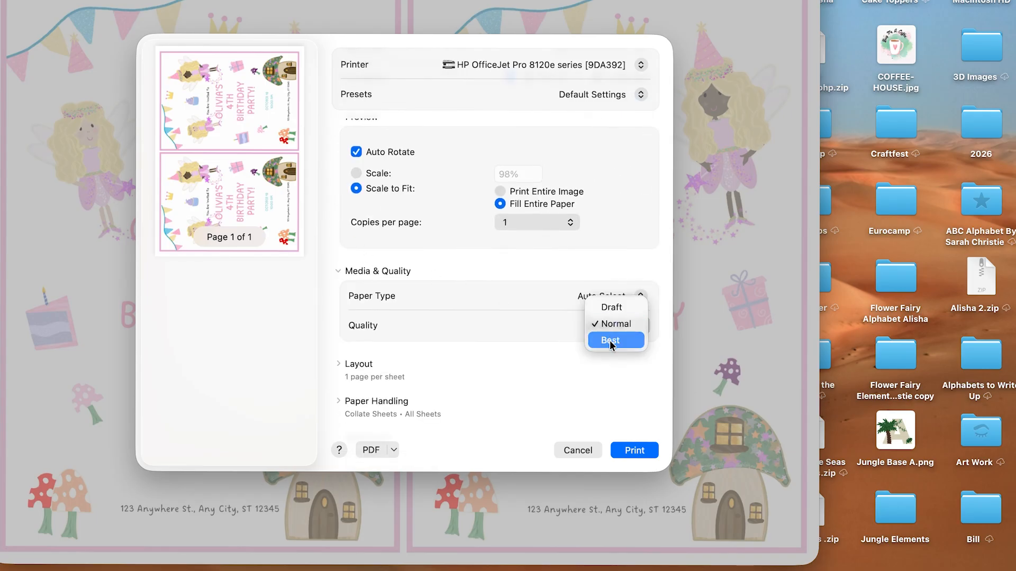
{"action": "left_click", "coordinate": [612, 341]}
{"action": "left_click", "coordinate": [617, 447]}
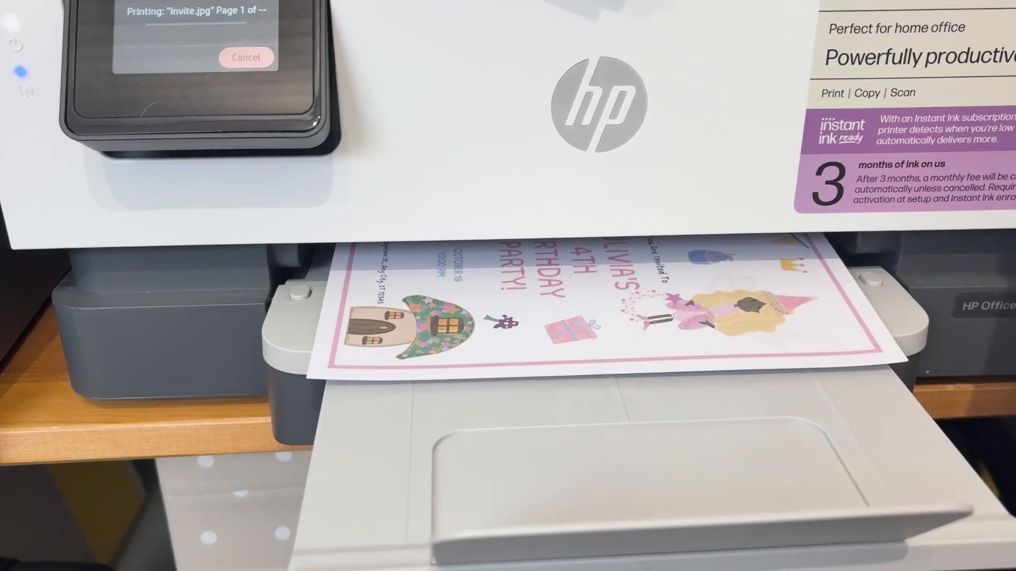